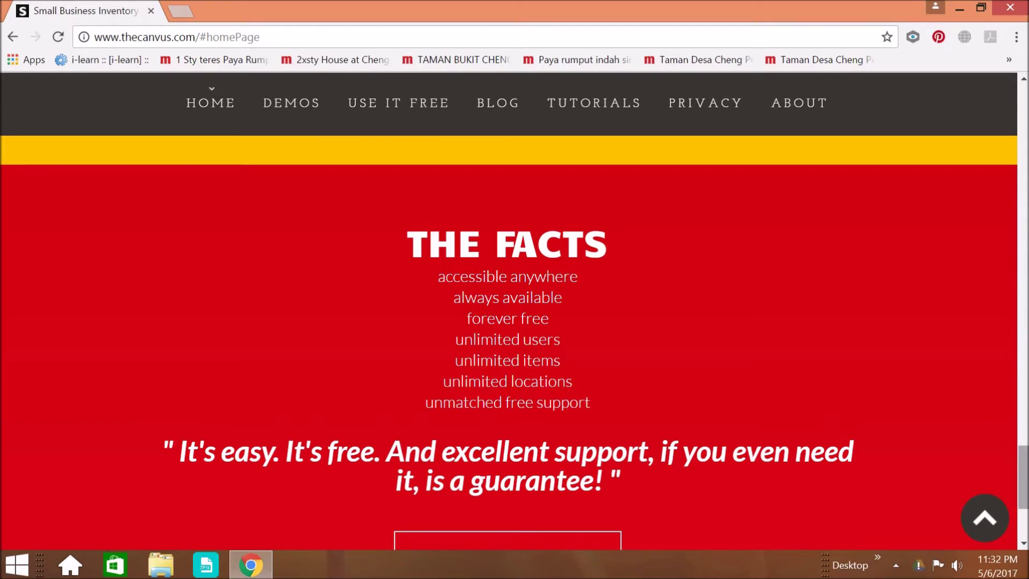
Go to the account creation page from the Canvus home page and open the free account sign-up form.
scroll(509, 343, down, 2)
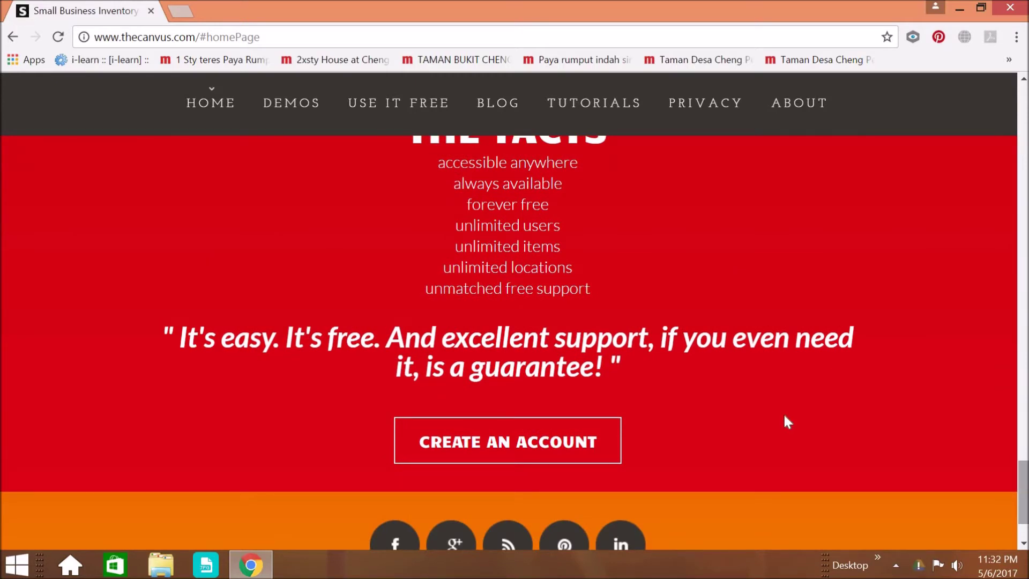
click(539, 446)
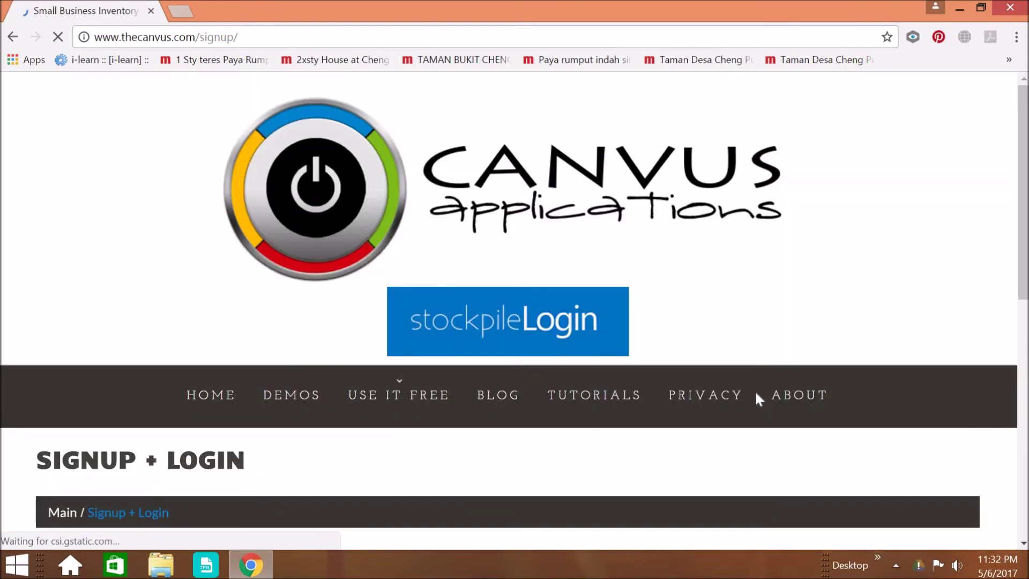
drag(1024, 166, 1027, 225)
scroll(1026, 225, down, 3)
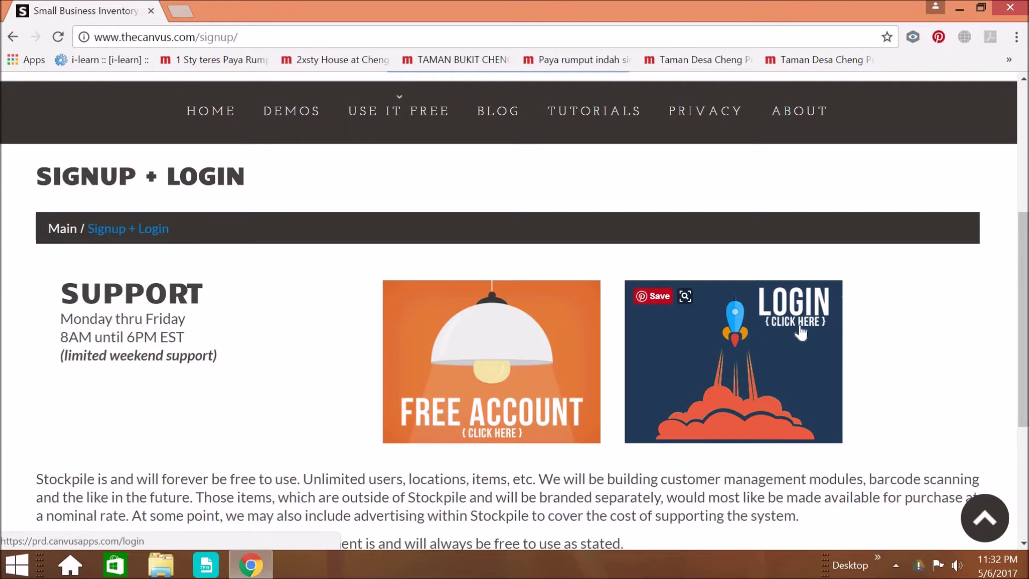
click(503, 405)
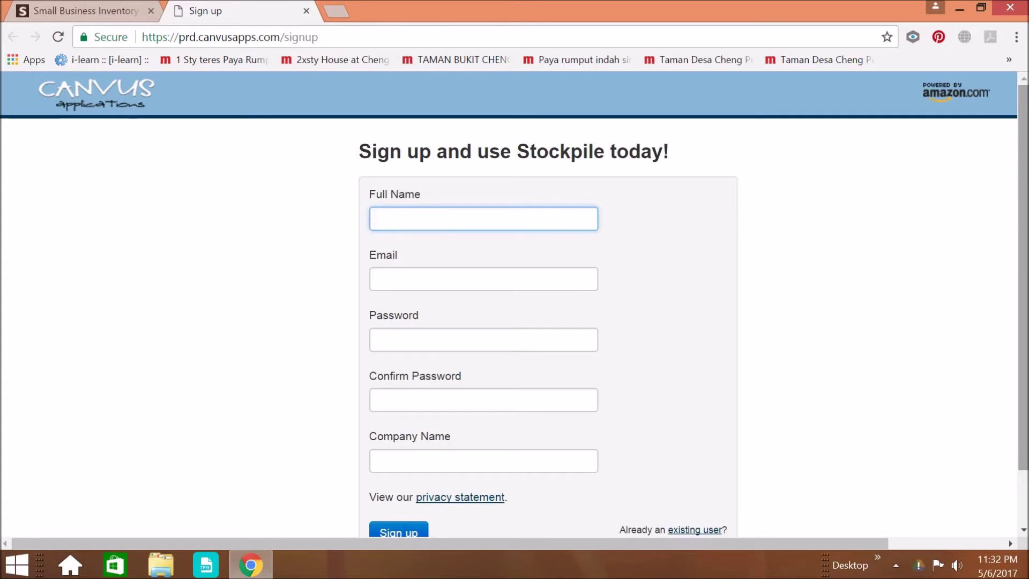
Look over the Stockpile sign-up form and switch to the sign-in page for existing users.
scroll(509, 300, down, 1)
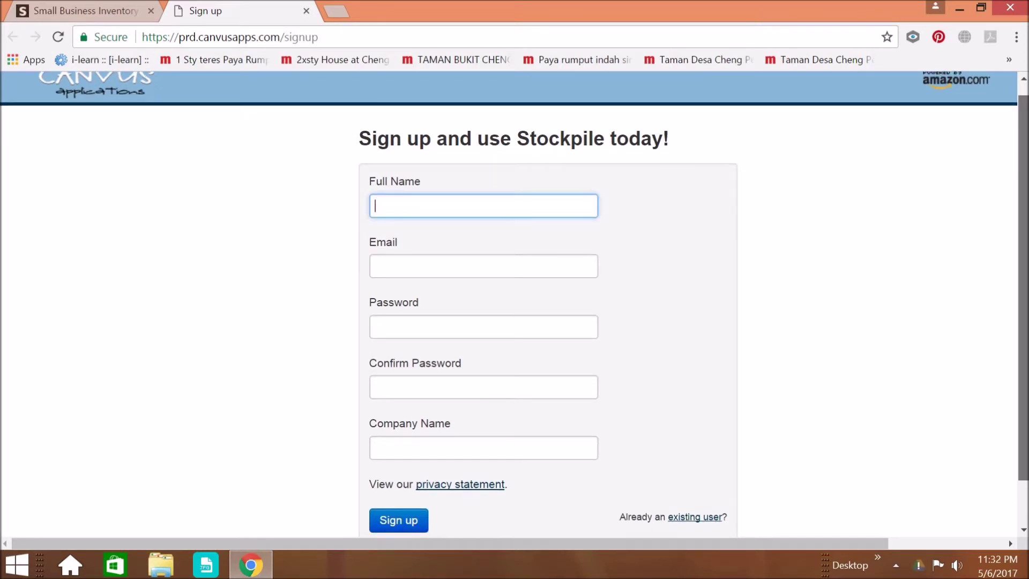
scroll(777, 365, down, 2)
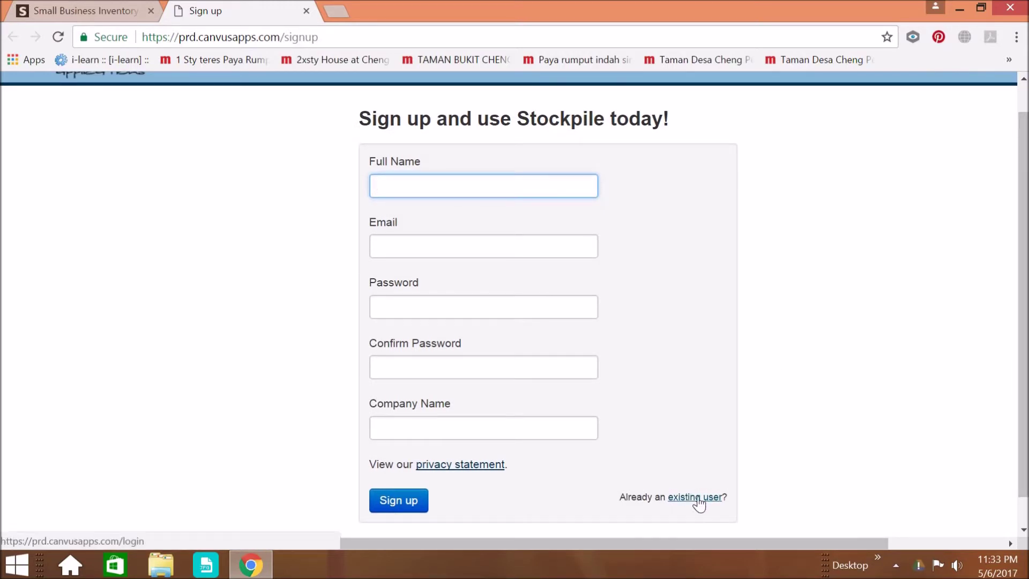
click(698, 498)
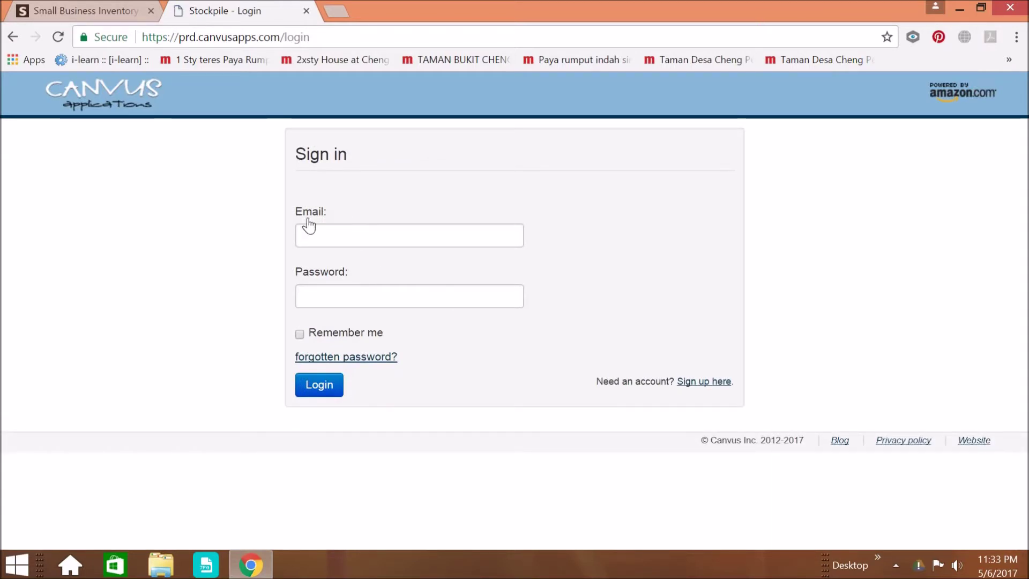
Sign in to Stockpile by filling in the account e-mail and typing the account password.
click(376, 242)
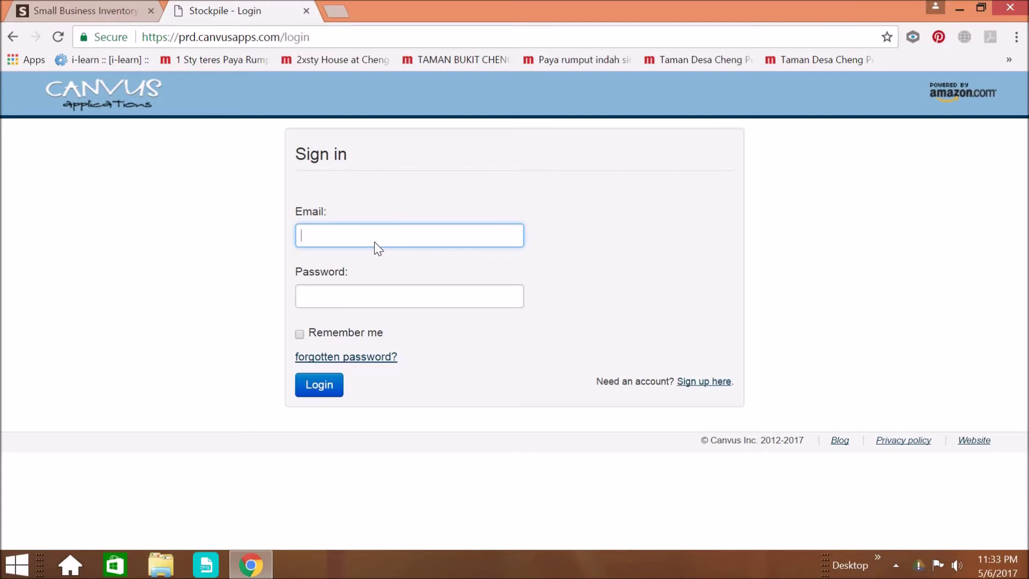
text(n)
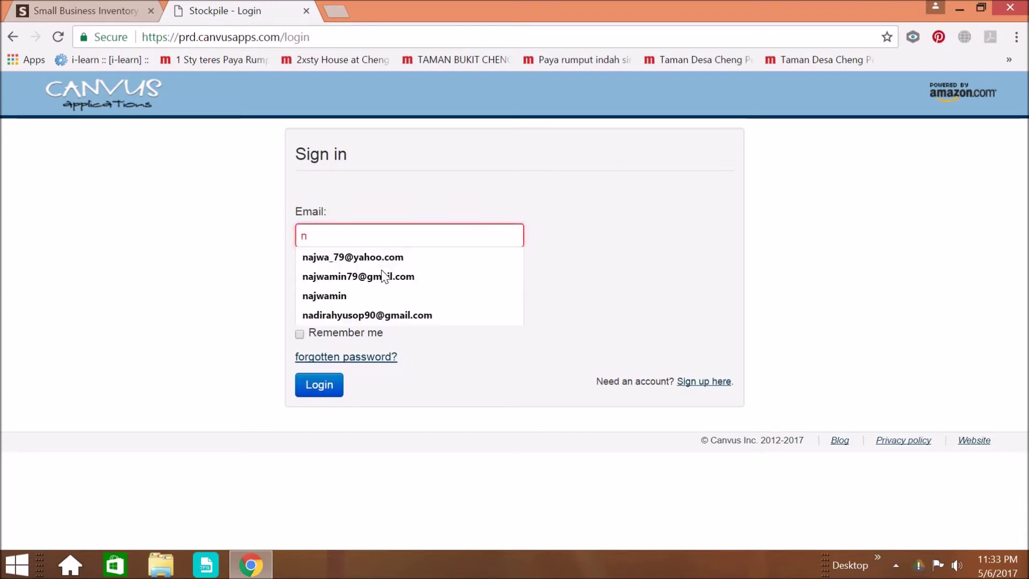
click(384, 278)
click(380, 292)
text(aaaaaaa)
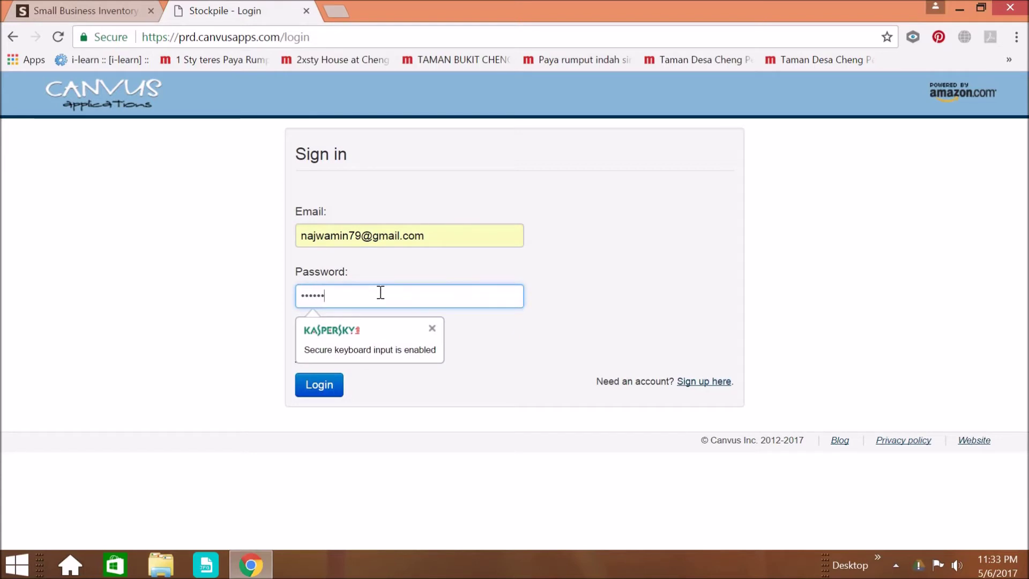
text(a)
click(333, 386)
click(334, 386)
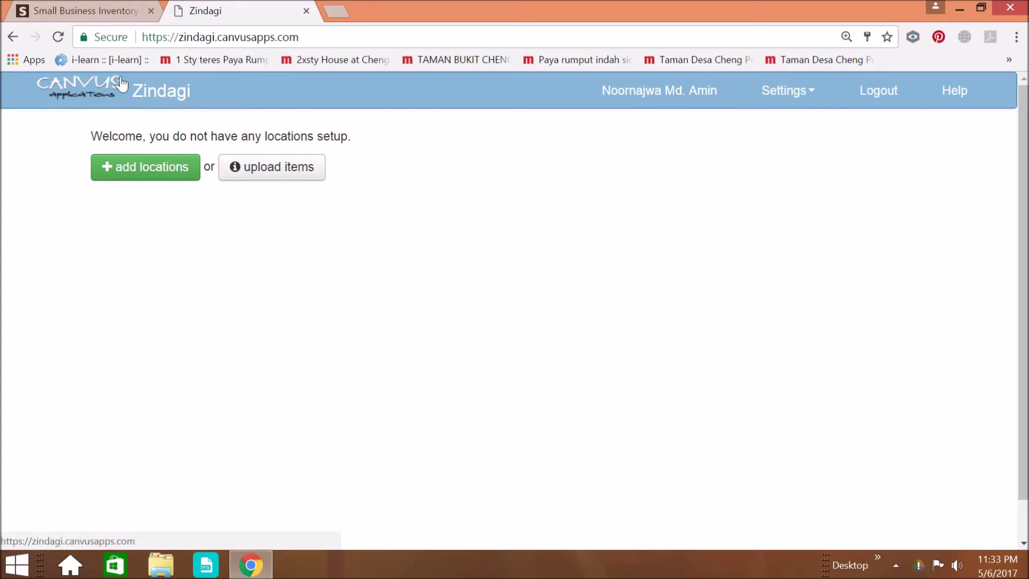
Open the Upload Items page from the company account's settings.
click(187, 108)
key(super+c)
click(811, 99)
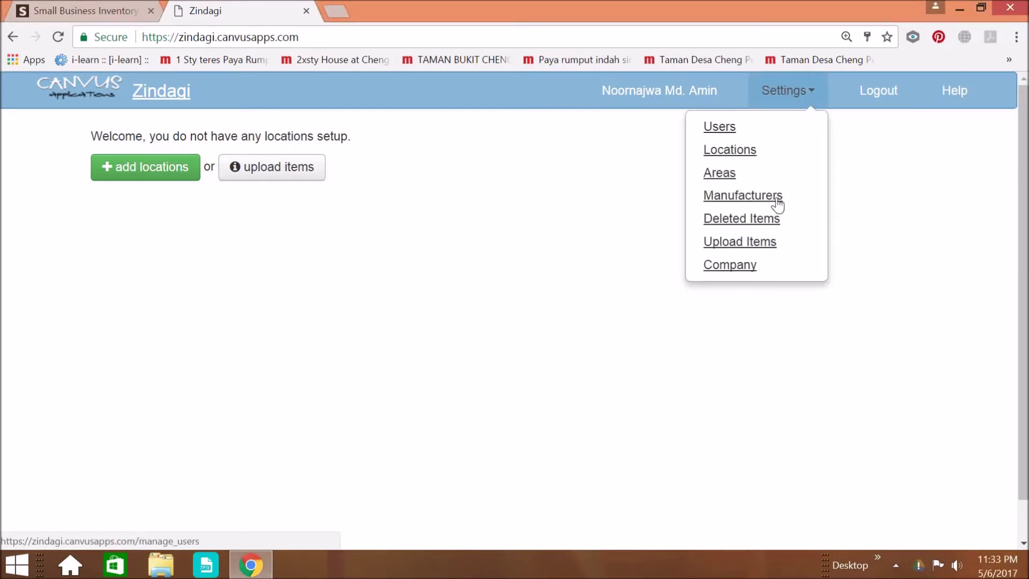
click(775, 245)
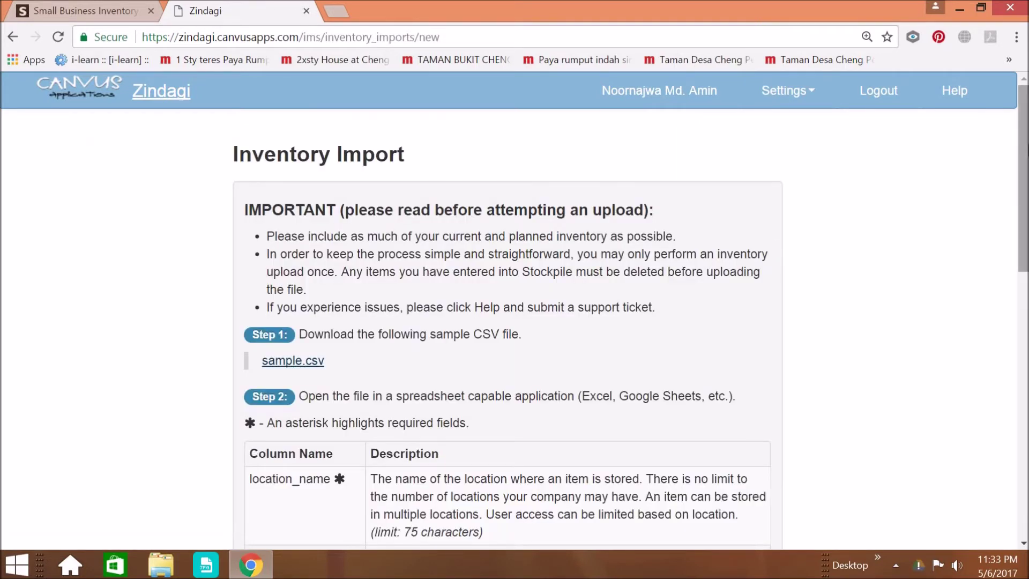
Read through the inventory import instructions, including the sample CSV step, the required column descriptions and the saving advice.
scroll(515, 311, down, 1)
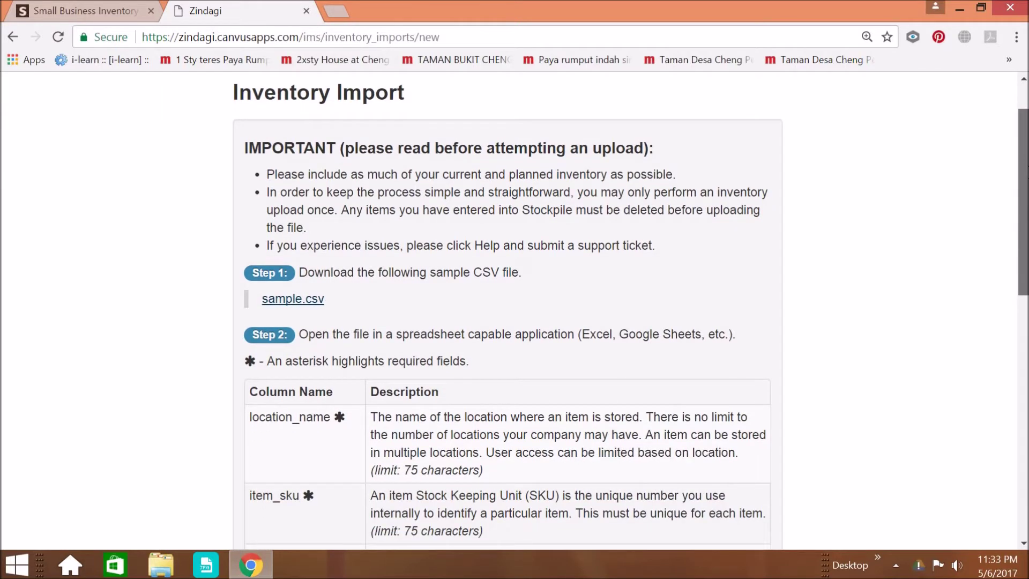
scroll(515, 310, up, 1)
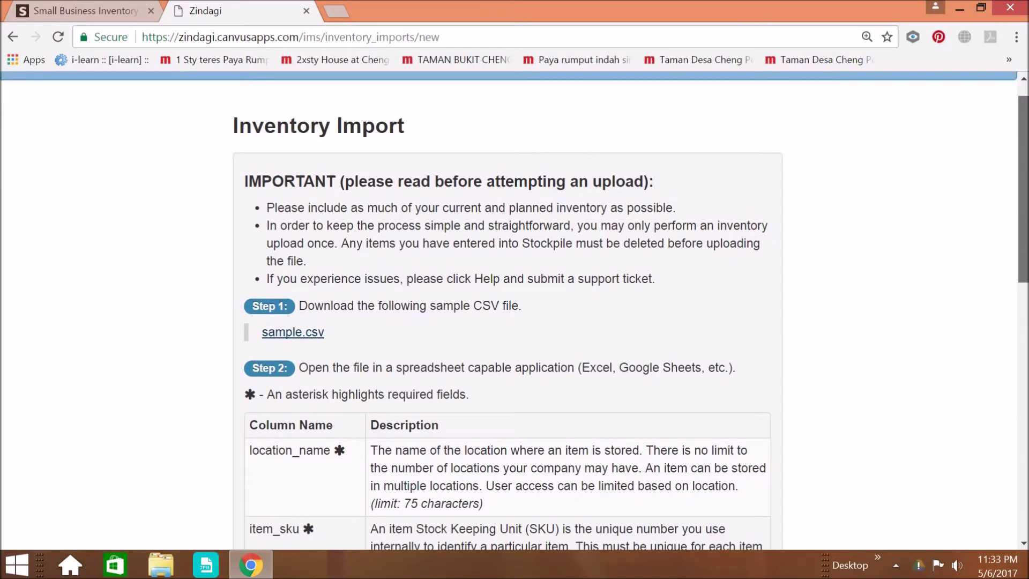
scroll(515, 310, down, 1)
scroll(514, 310, up, 1)
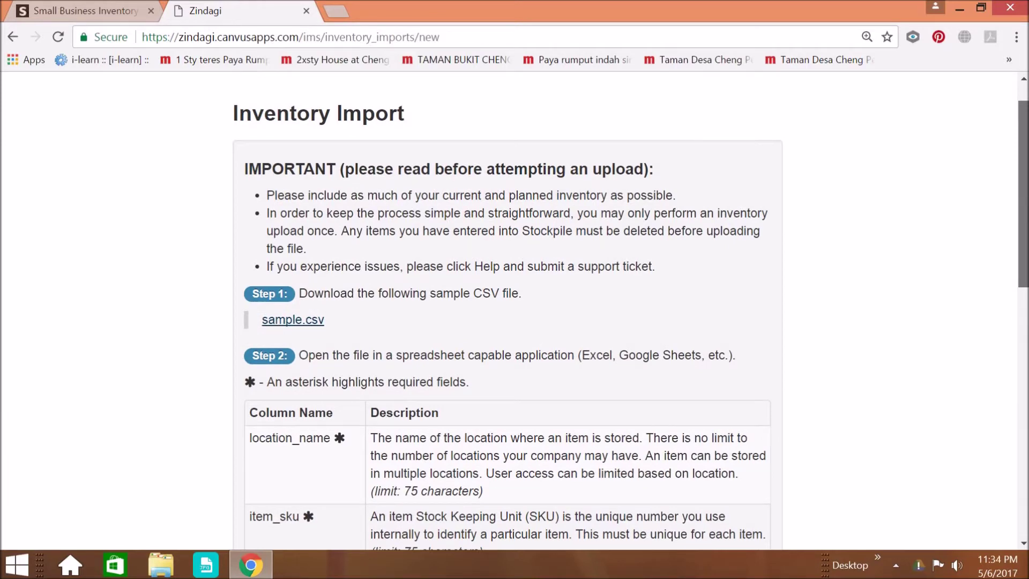
scroll(515, 310, down, 2)
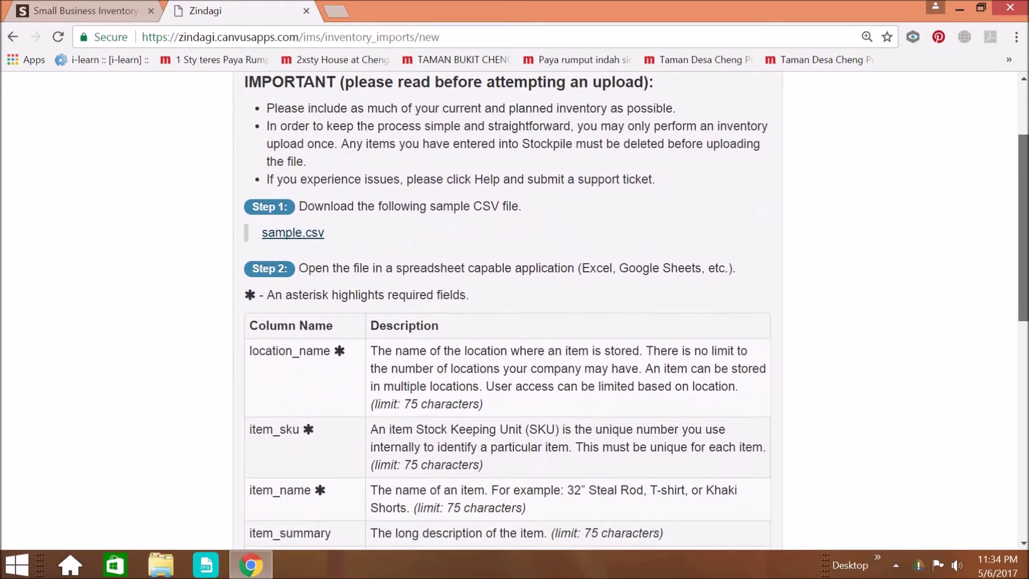
scroll(514, 311, down, 2)
scroll(515, 310, up, 1)
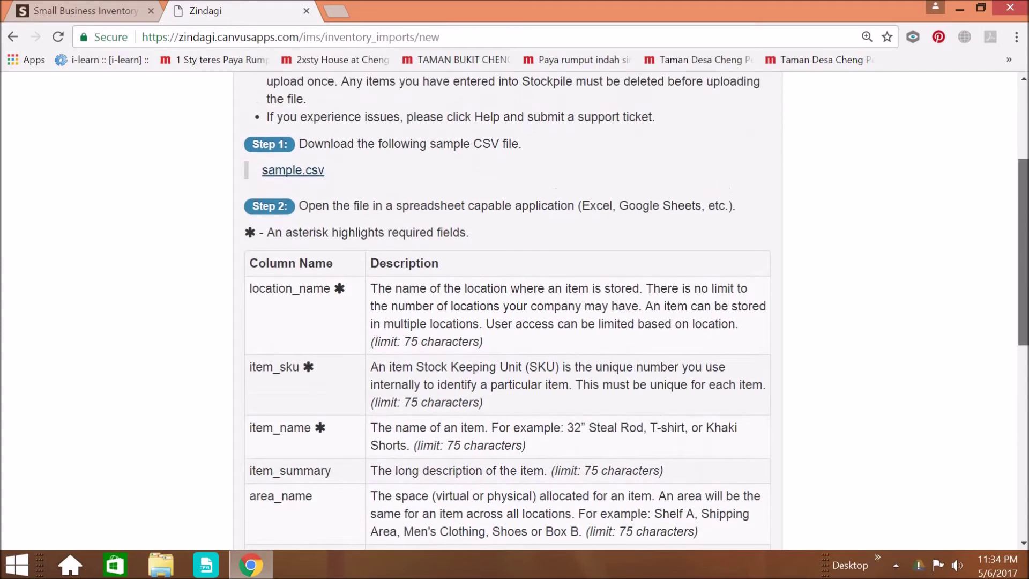
key(super+c)
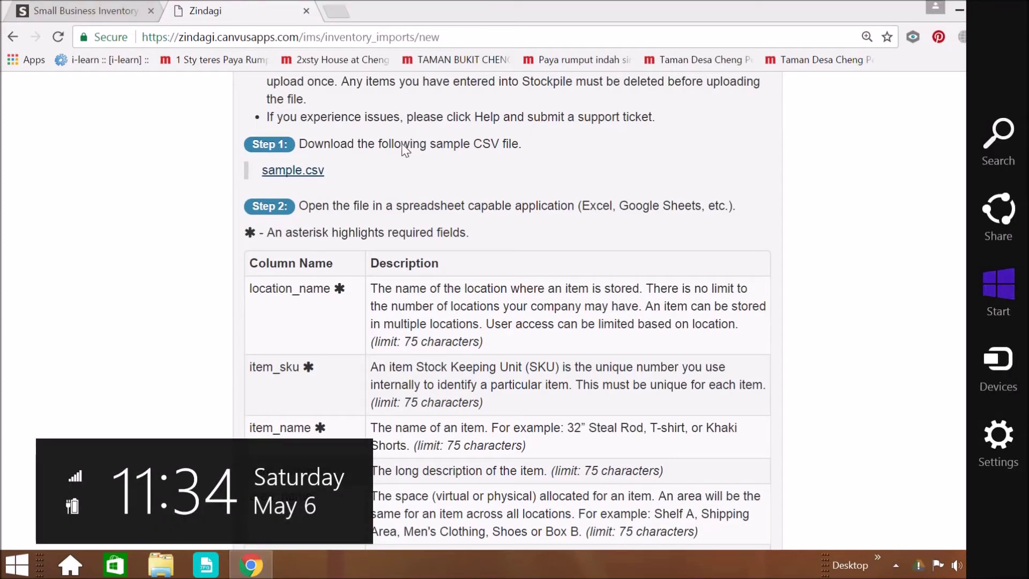
click(405, 173)
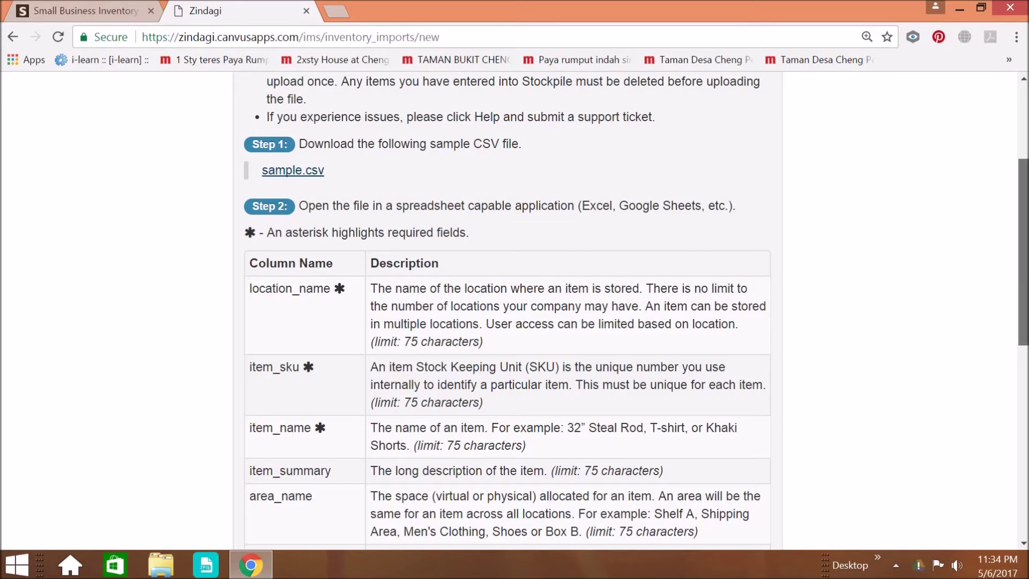
scroll(1023, 252, down, 2)
scroll(507, 309, down, 3)
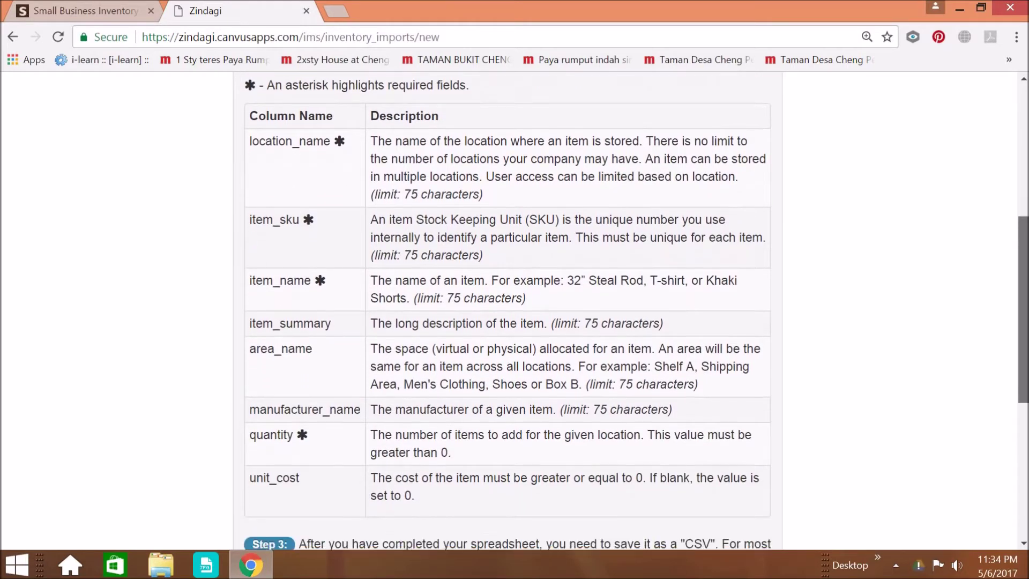
scroll(507, 309, down, 3)
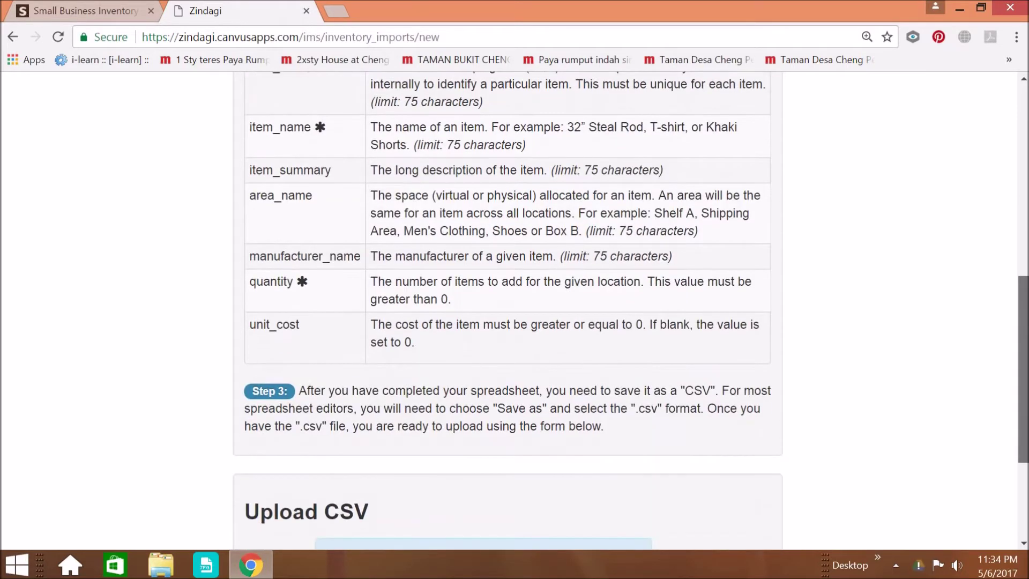
scroll(507, 309, down, 2)
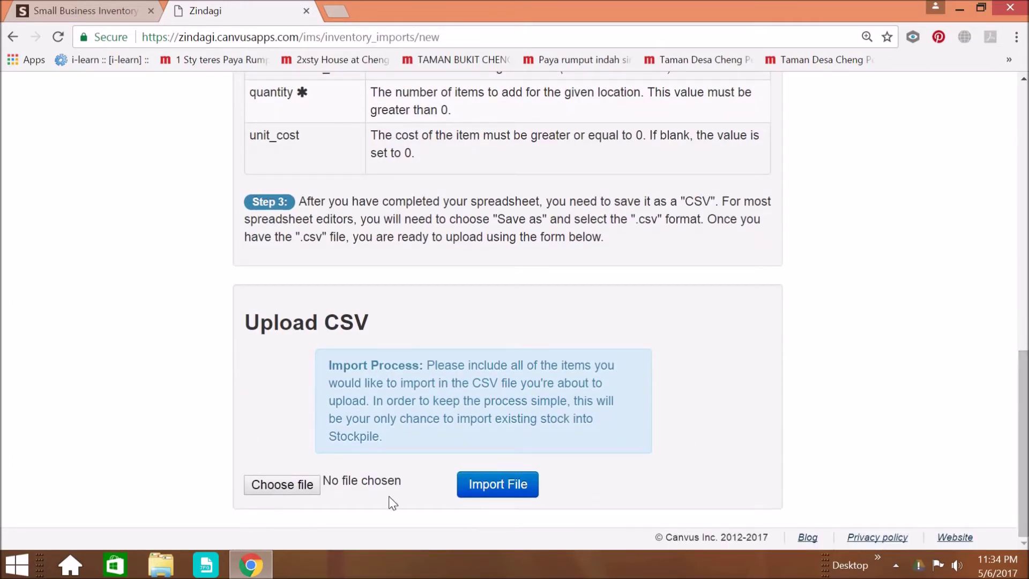
Choose sample.csv from the Desktop as the upload file and import it into the inventory.
click(290, 483)
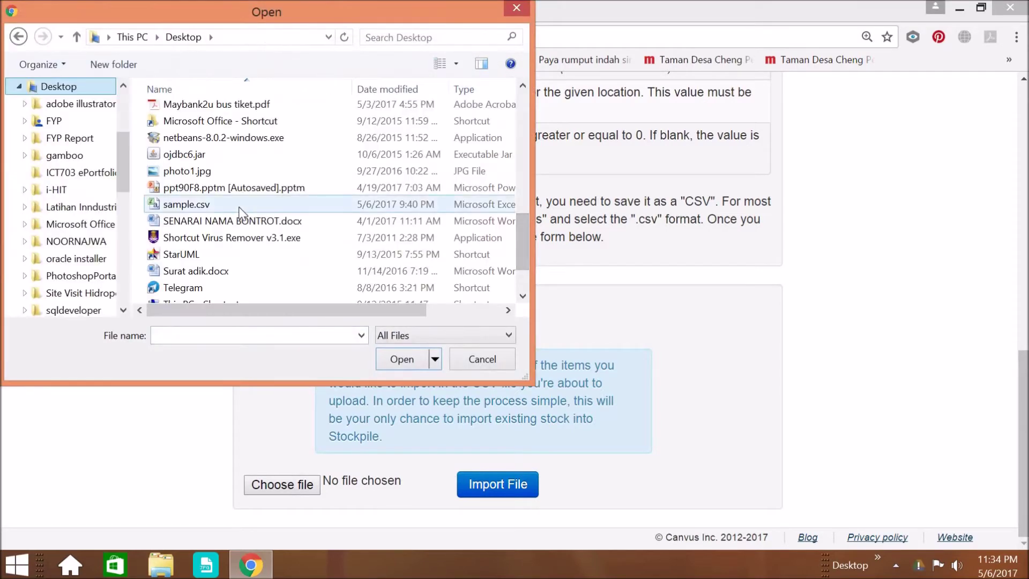
double_click(240, 204)
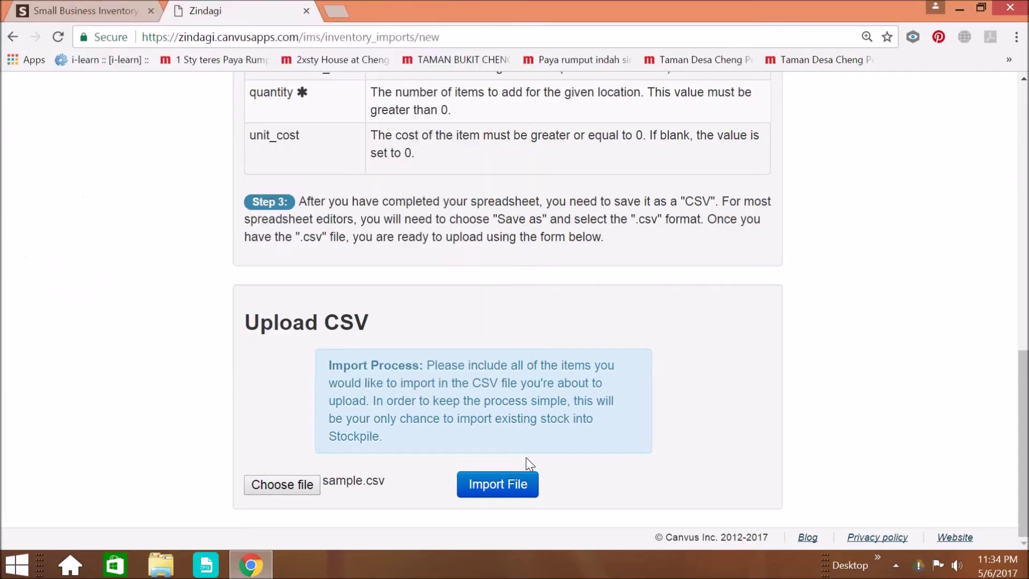
click(505, 485)
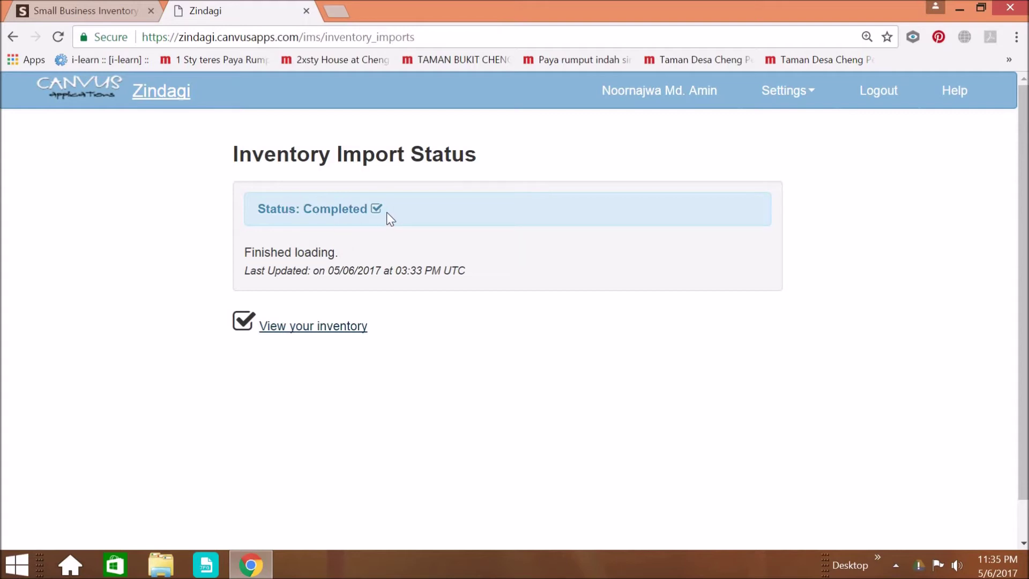
Open the imported inventory and look over its item list and setup options.
click(341, 333)
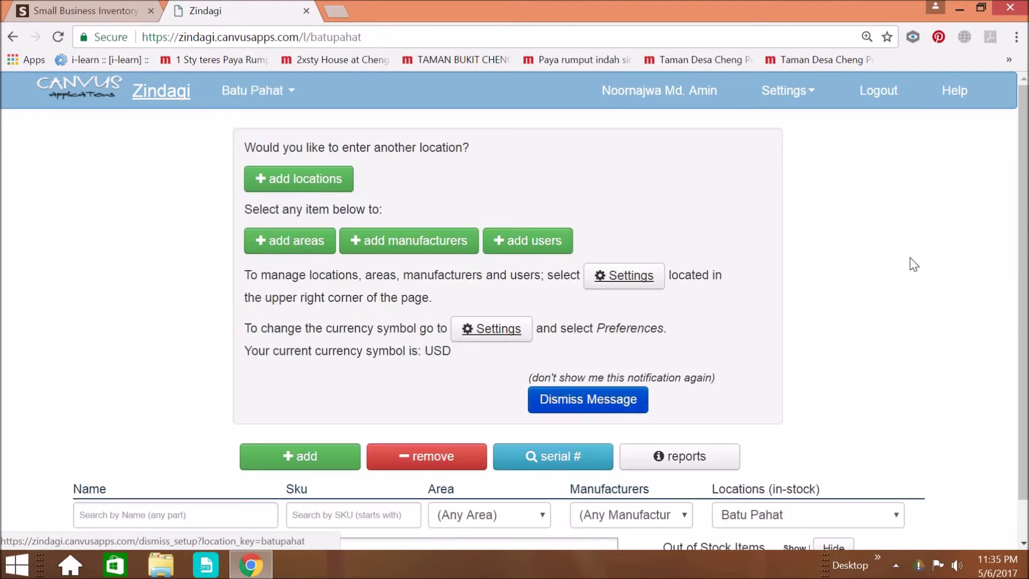
drag(1024, 140, 1024, 268)
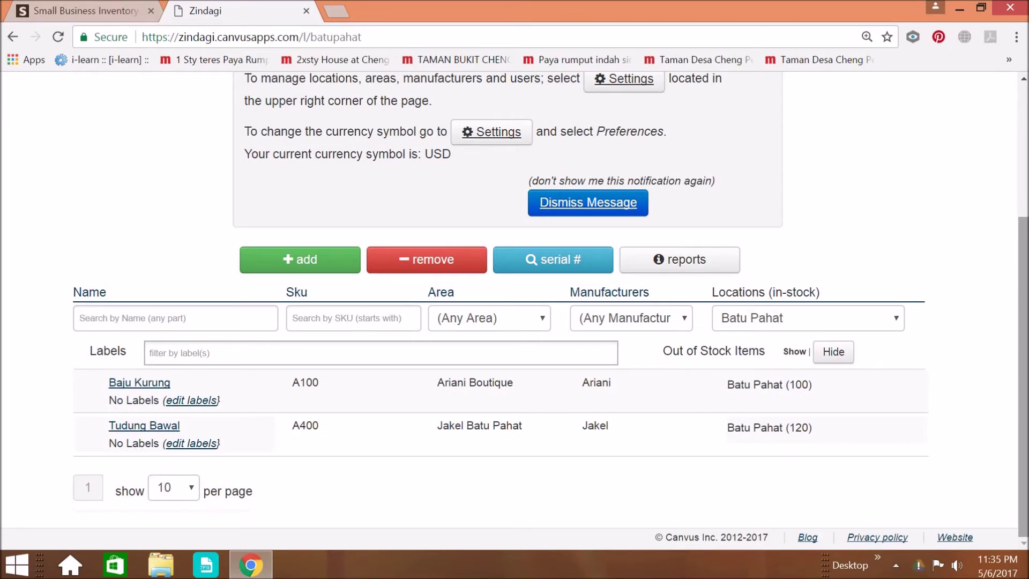
drag(1025, 182, 1021, 103)
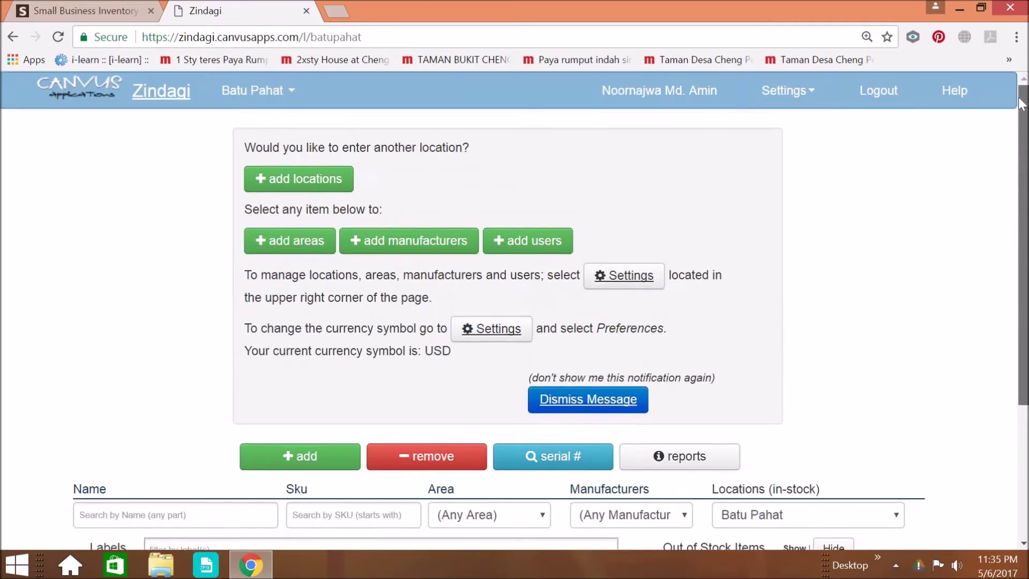
key(super+c)
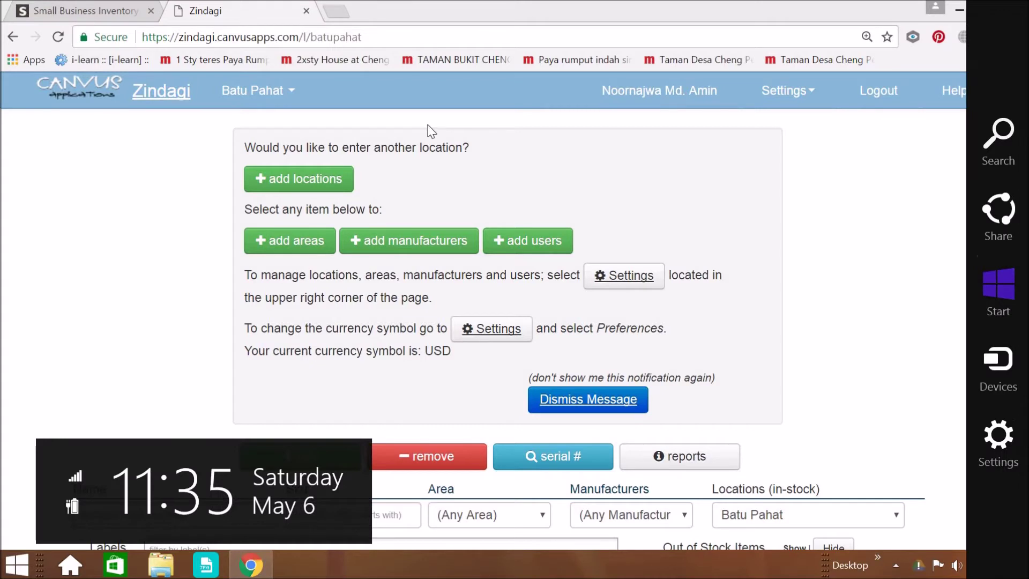
click(277, 120)
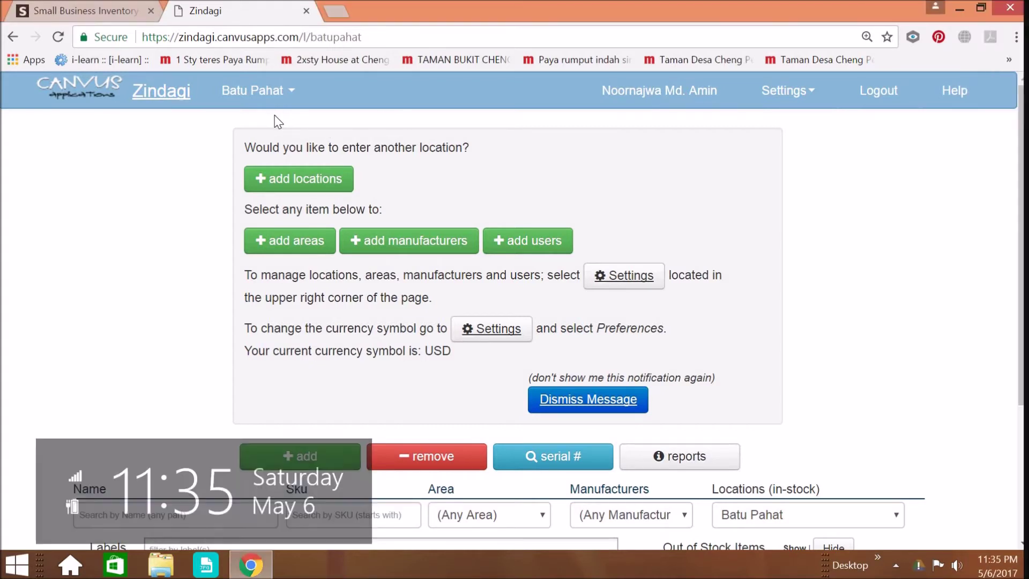
Select the Batu Pahat location and review the items stocked there.
click(294, 92)
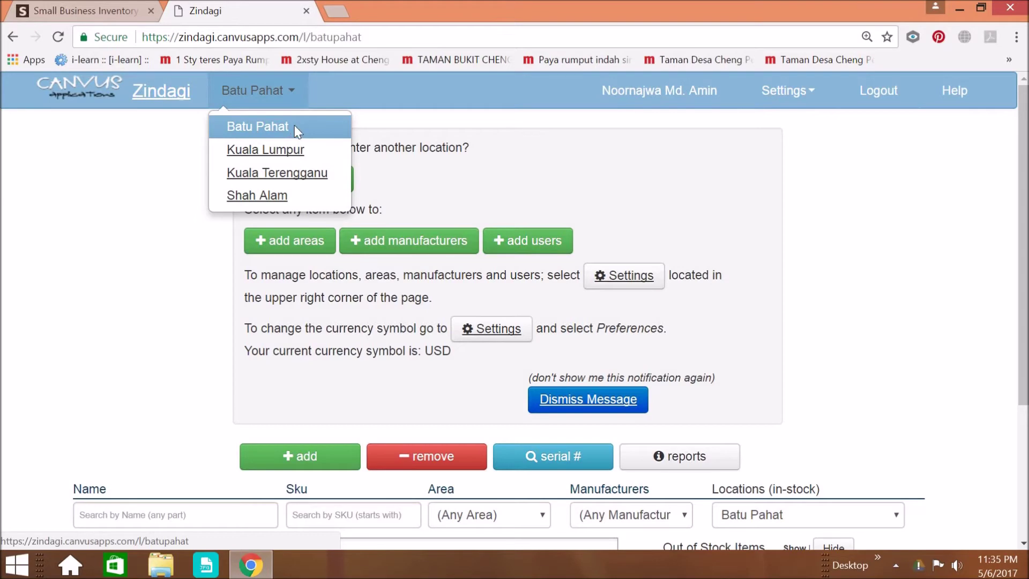
click(295, 129)
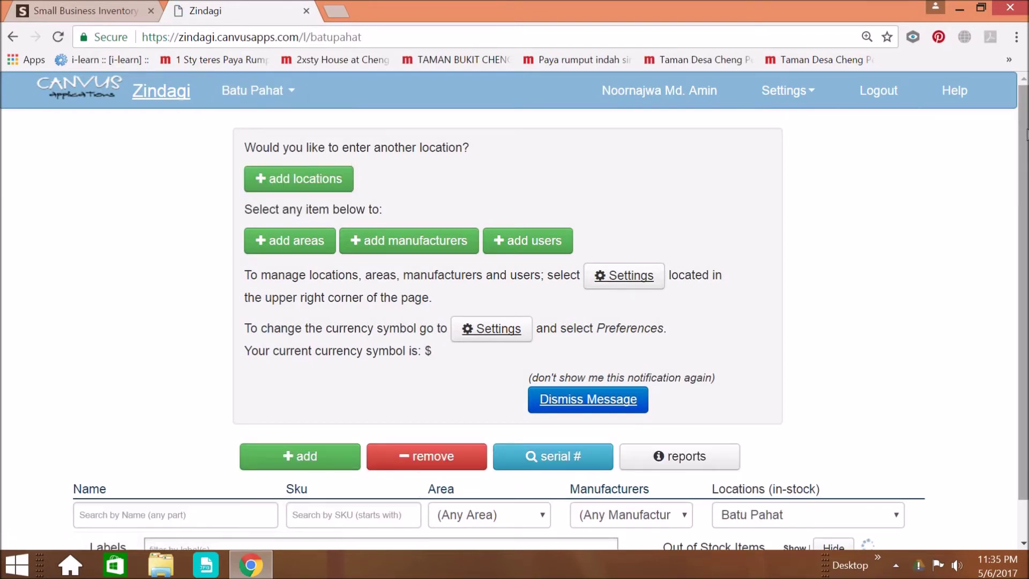
drag(1027, 134, 1027, 280)
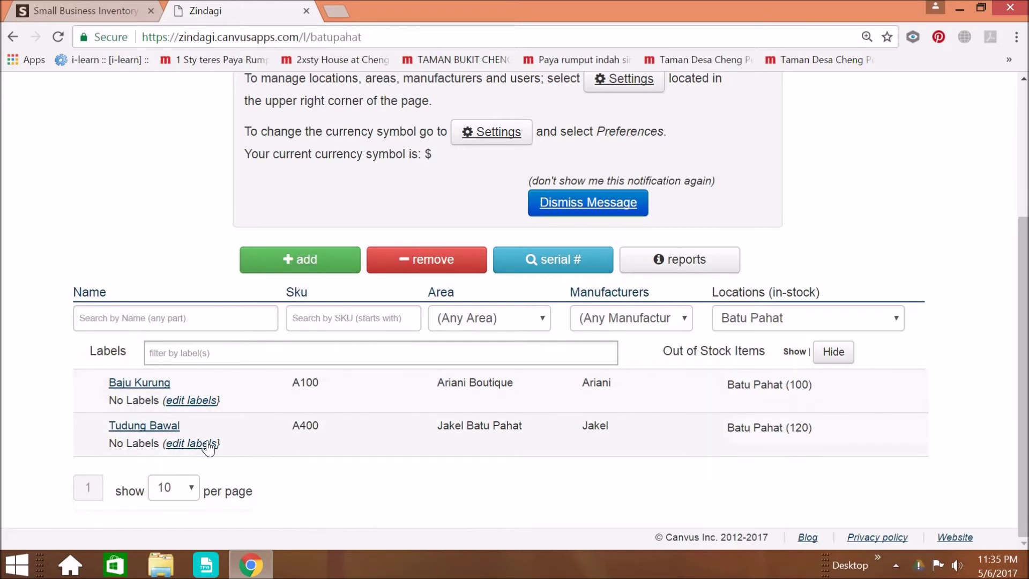
scroll(366, 378, up, 4)
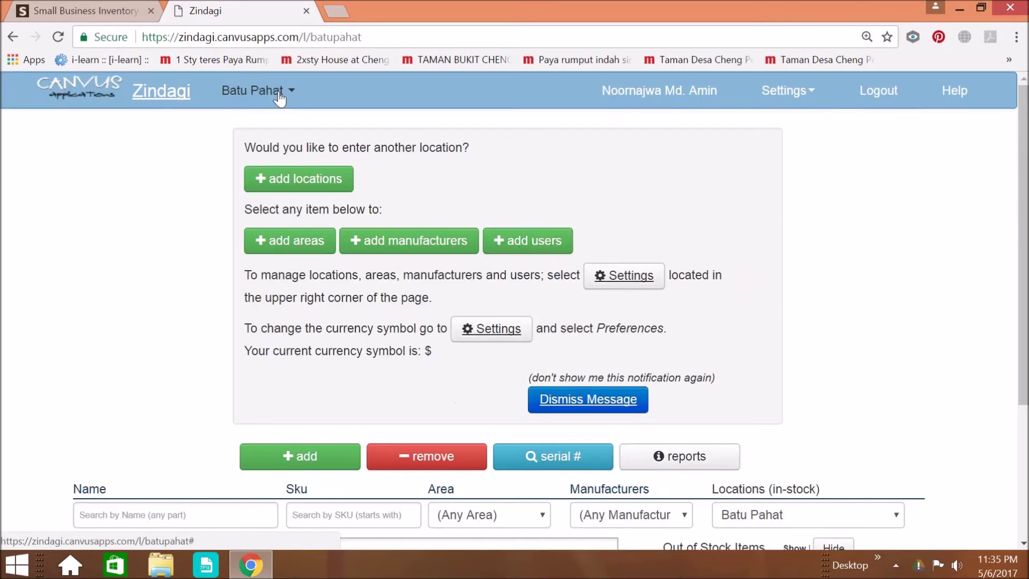
Switch to the Kuala Lumpur location and review the items stocked there.
click(258, 90)
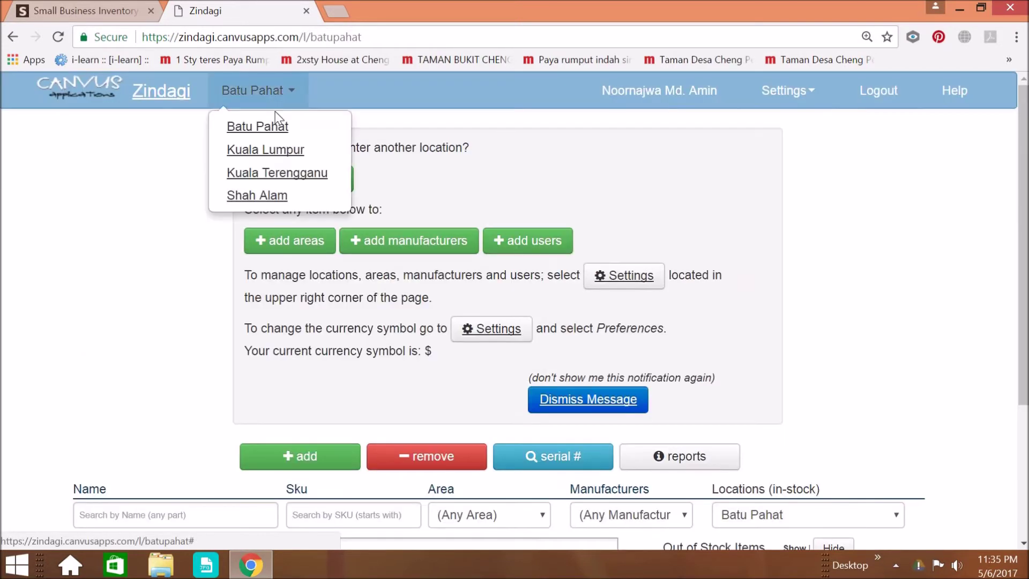
click(282, 150)
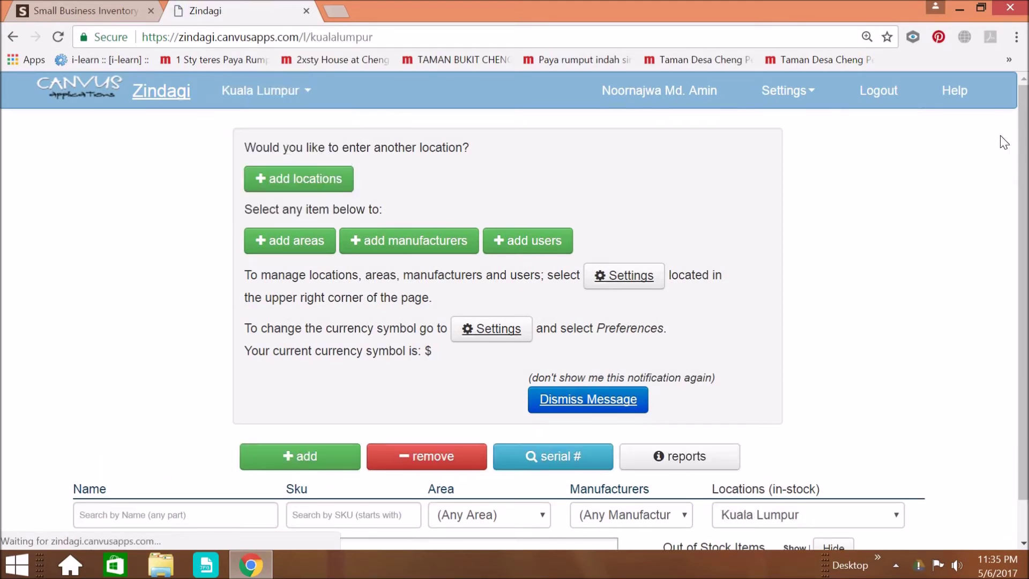
scroll(1024, 234, down, 2)
scroll(1024, 233, down, 1)
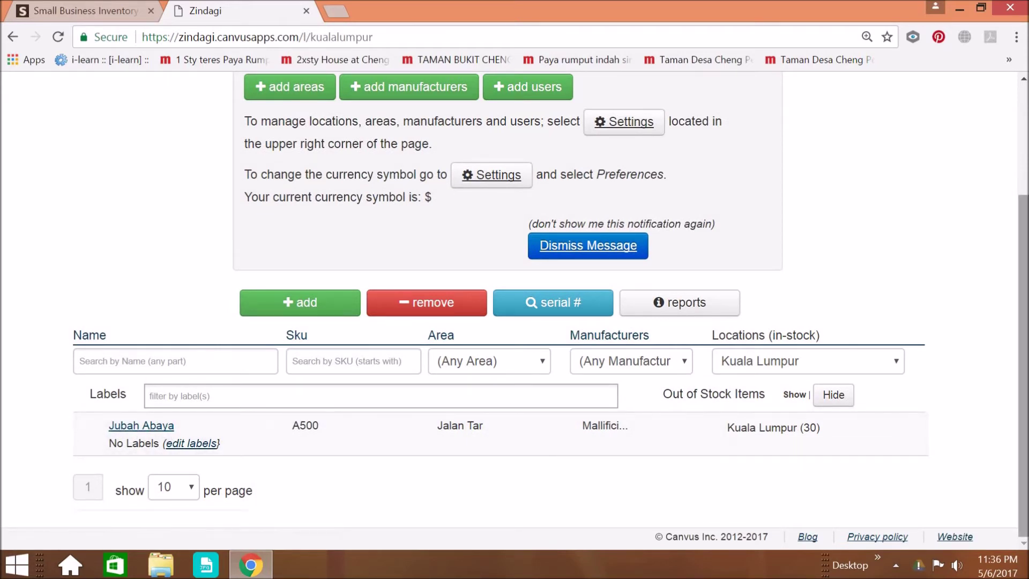
scroll(1012, 169, up, 2)
scroll(1012, 169, up, 1)
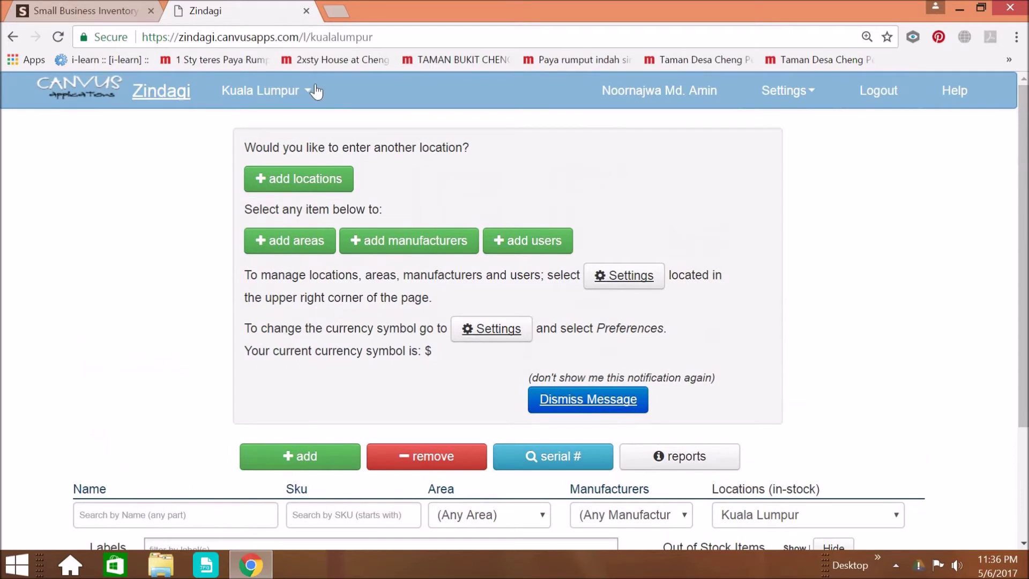
Switch to the Kuala Terengganu location and review its stocked items.
click(299, 91)
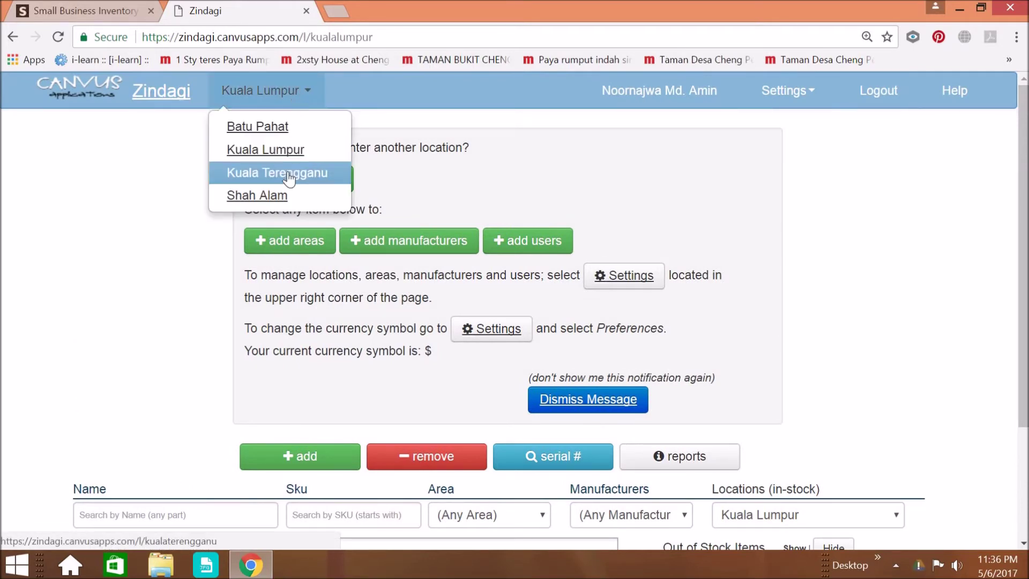
click(278, 171)
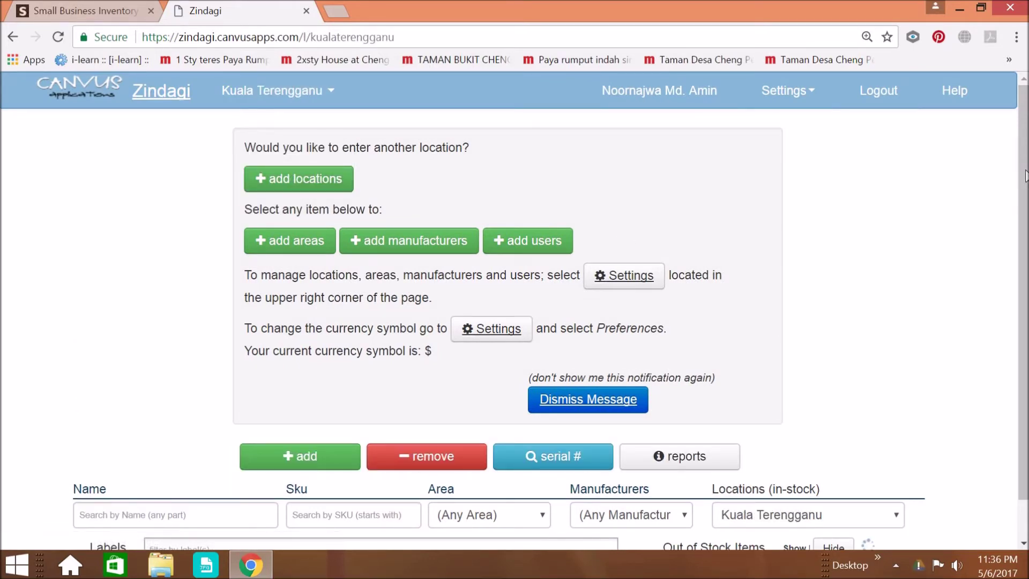
scroll(1001, 207, down, 1)
scroll(1002, 215, down, 2)
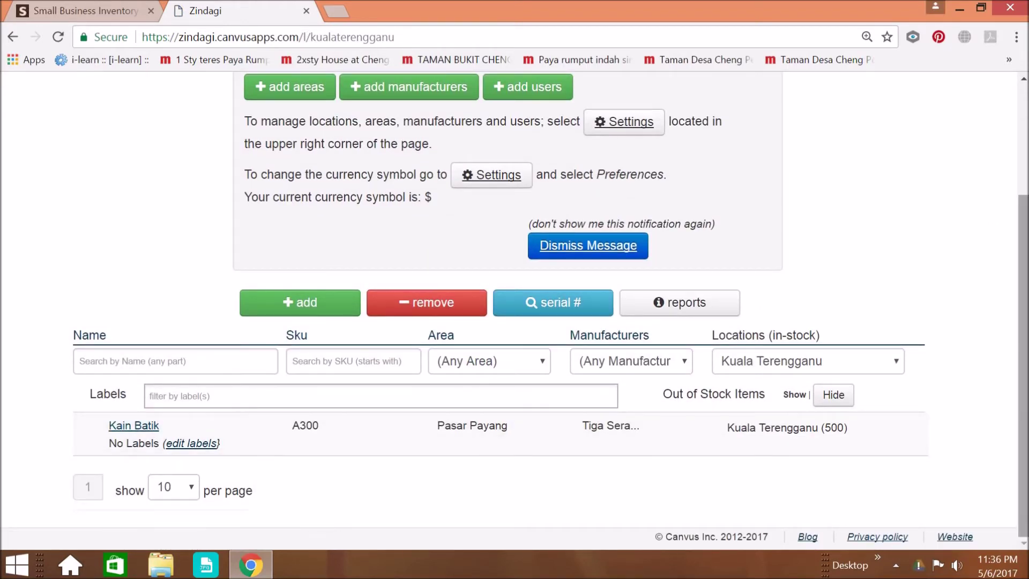
scroll(1025, 213, up, 3)
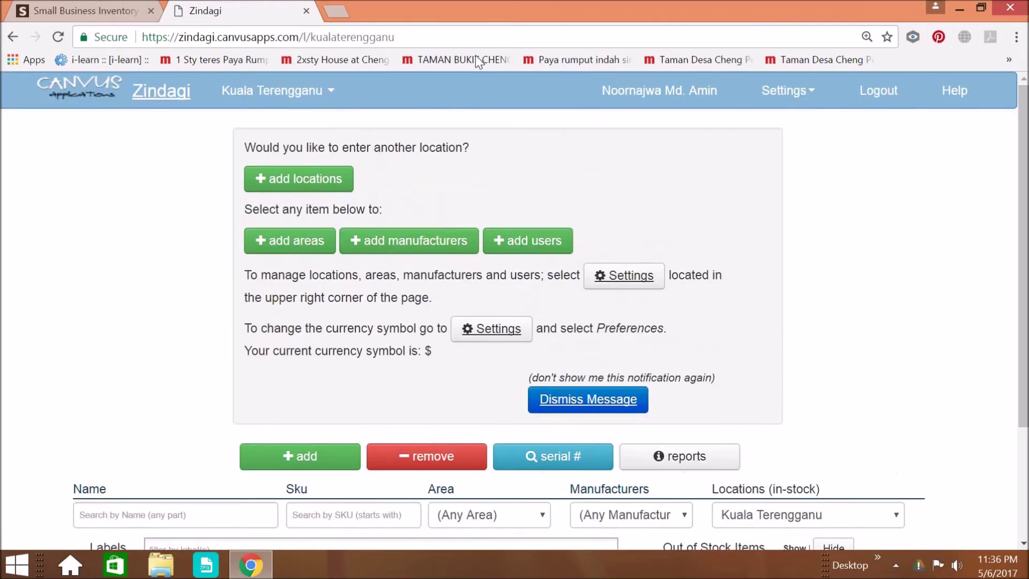
Switch to the Shah Alam location and look through its stock list.
click(330, 93)
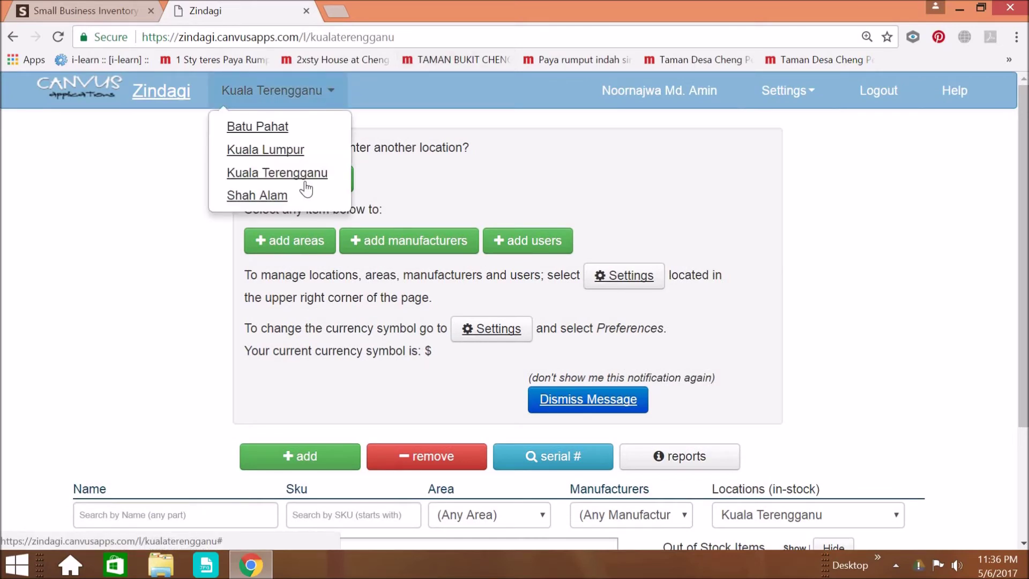
click(281, 199)
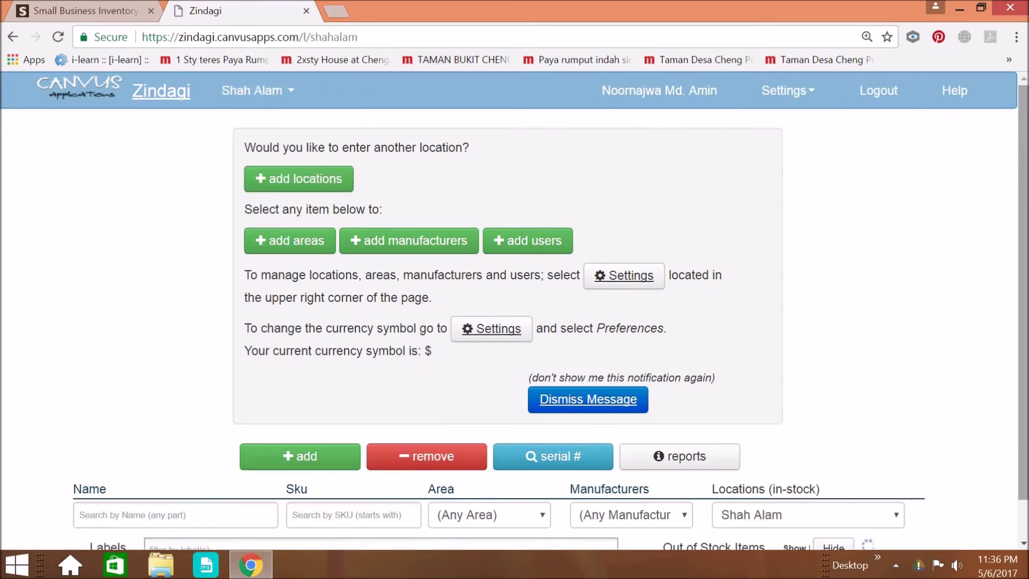
scroll(1024, 257, down, 2)
scroll(1024, 257, down, 2)
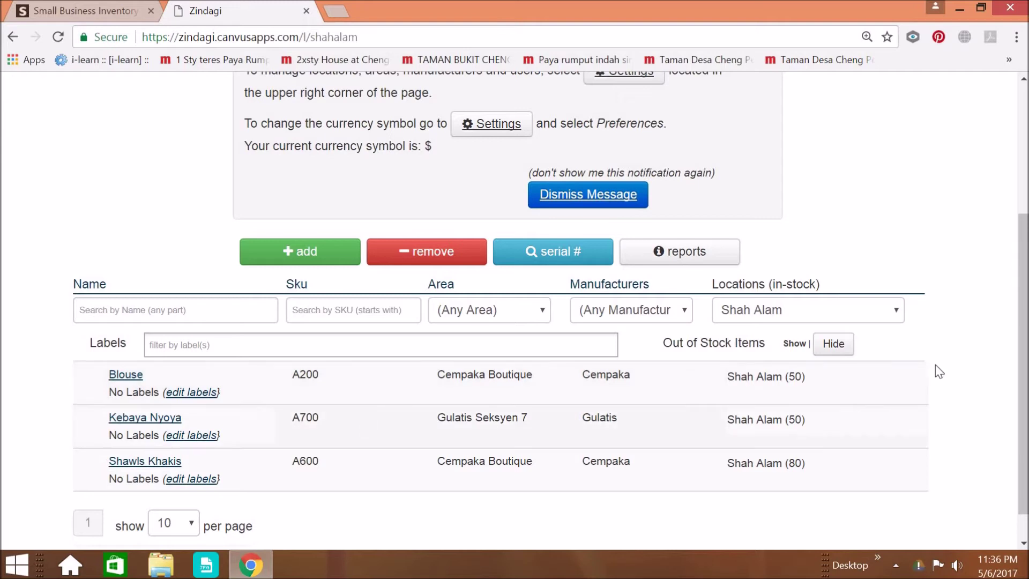
scroll(1023, 365, up, 4)
Open the inventory preferences for editing and set the minimum stock count to 10.
click(810, 97)
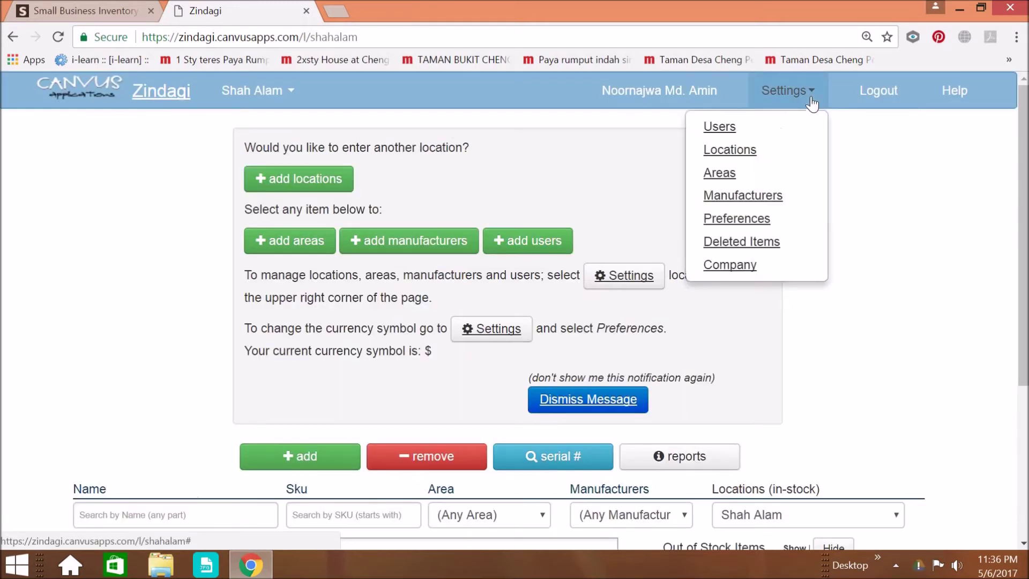
click(759, 229)
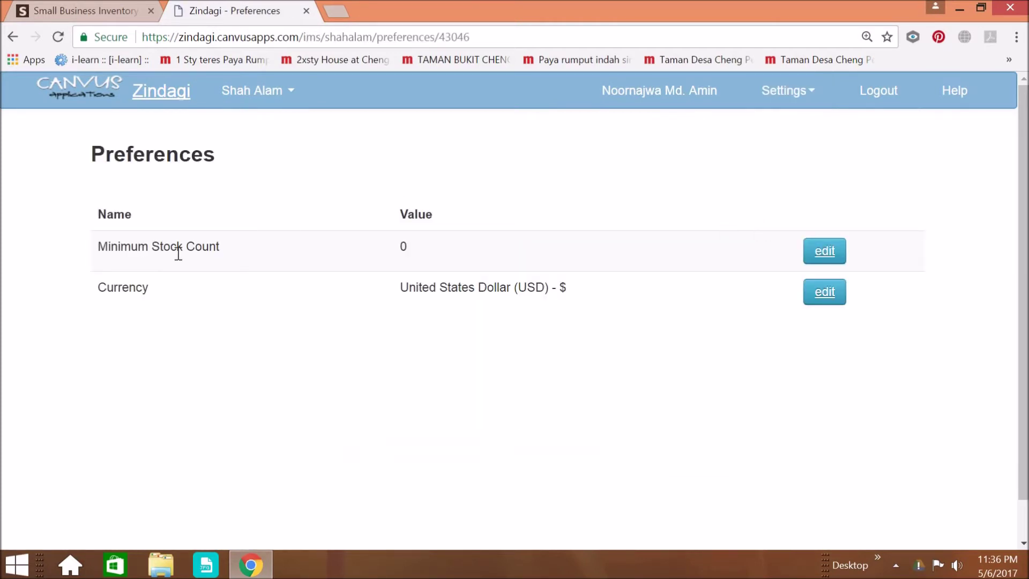
click(819, 257)
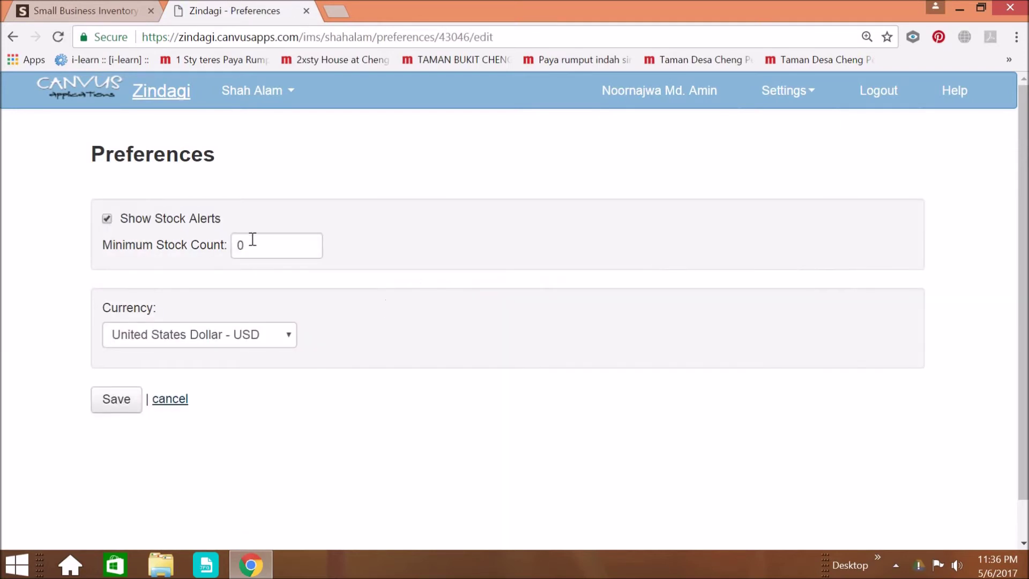
click(254, 241)
text(10)
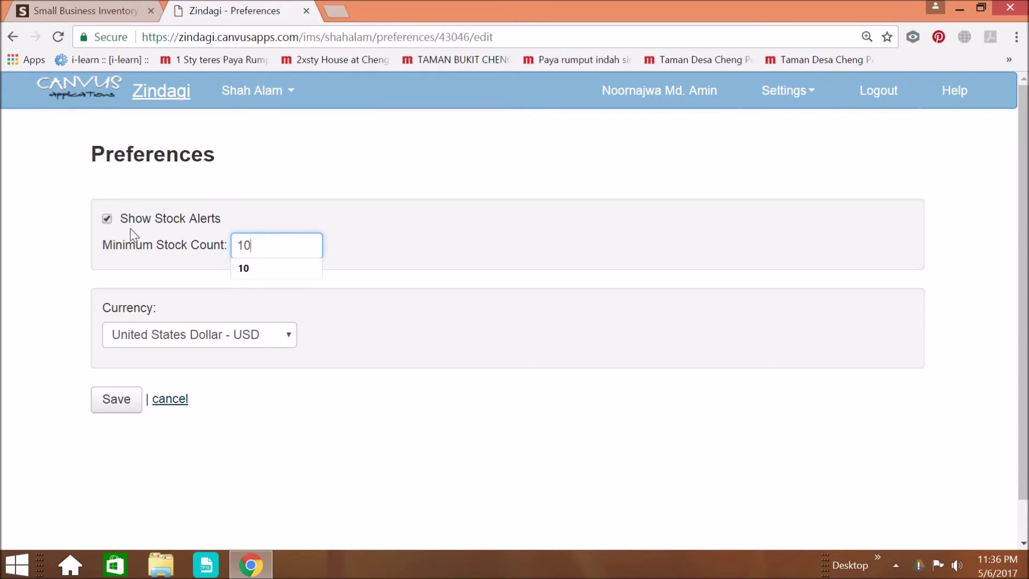
click(131, 228)
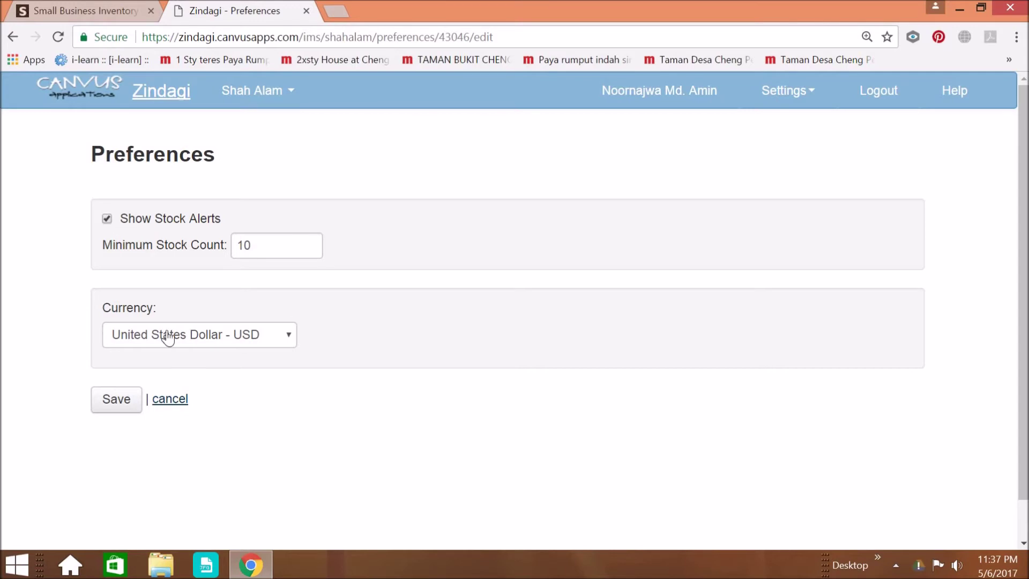
Change the currency to Malaysian Ringgit - MYR and save the preferences.
click(295, 335)
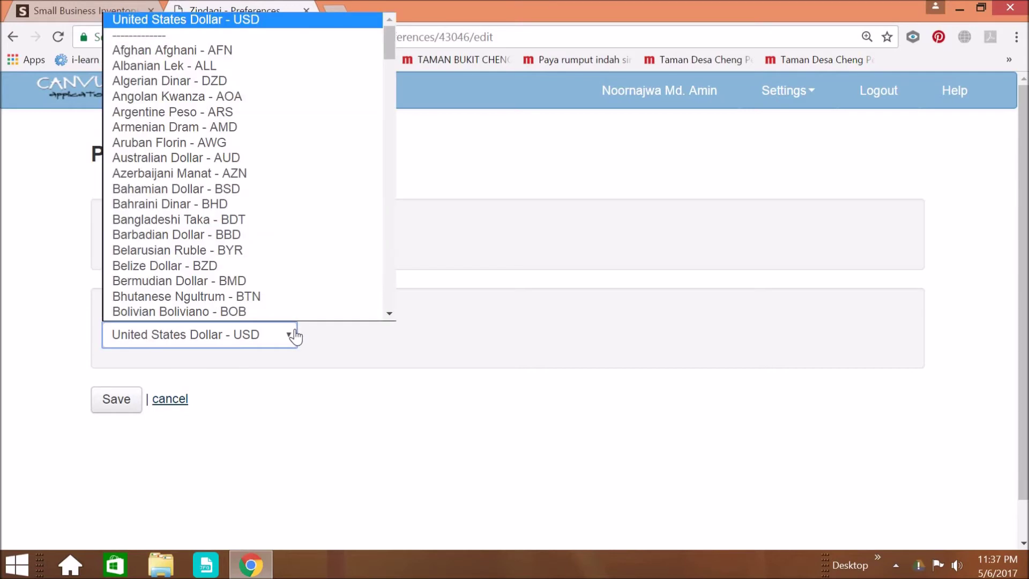
drag(390, 75, 400, 188)
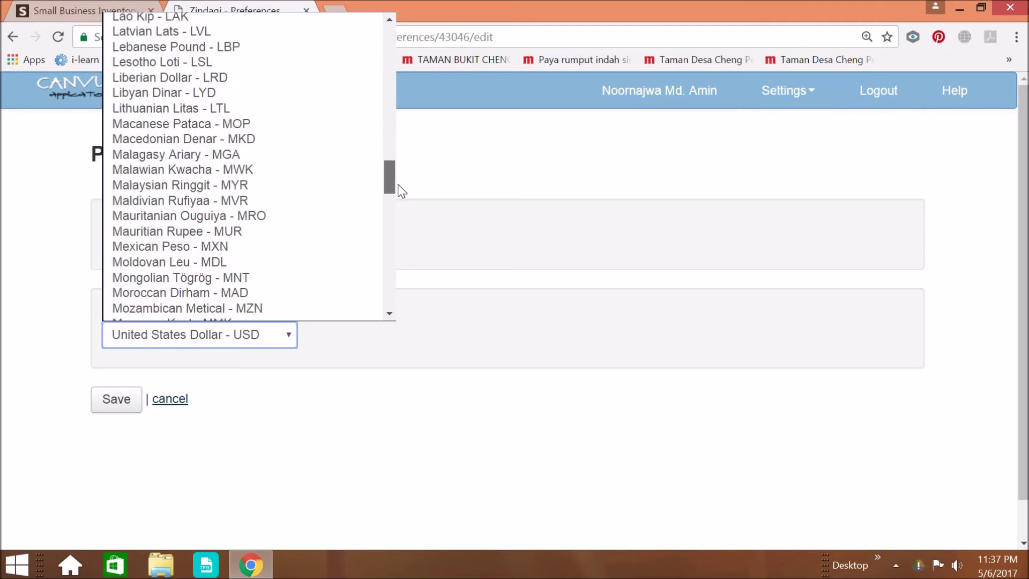
click(252, 186)
click(129, 404)
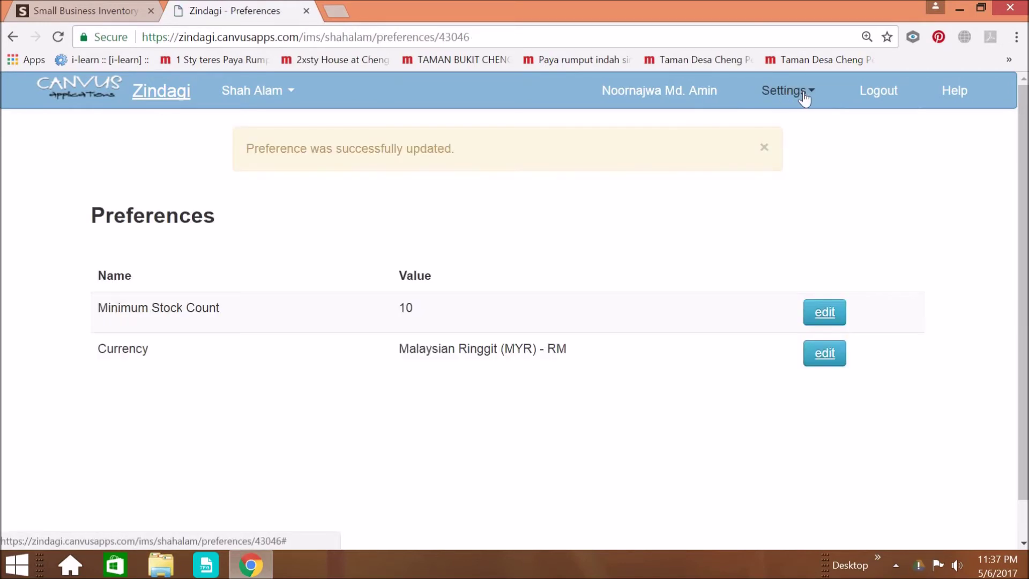
Return to the Shah Alam inventory and start adding a new item that is not in the catalog.
click(284, 98)
click(281, 194)
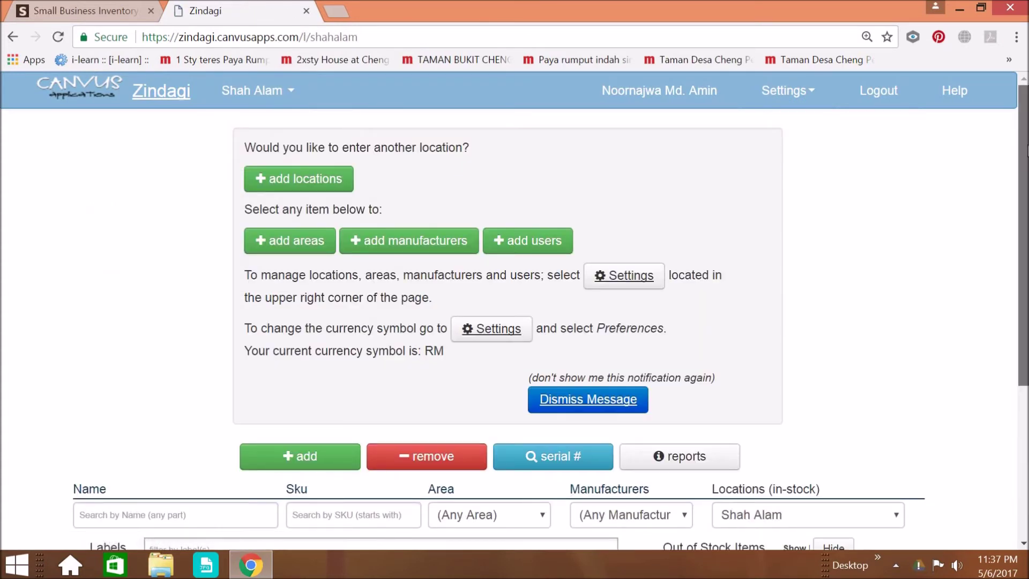
scroll(1027, 150, down, 4)
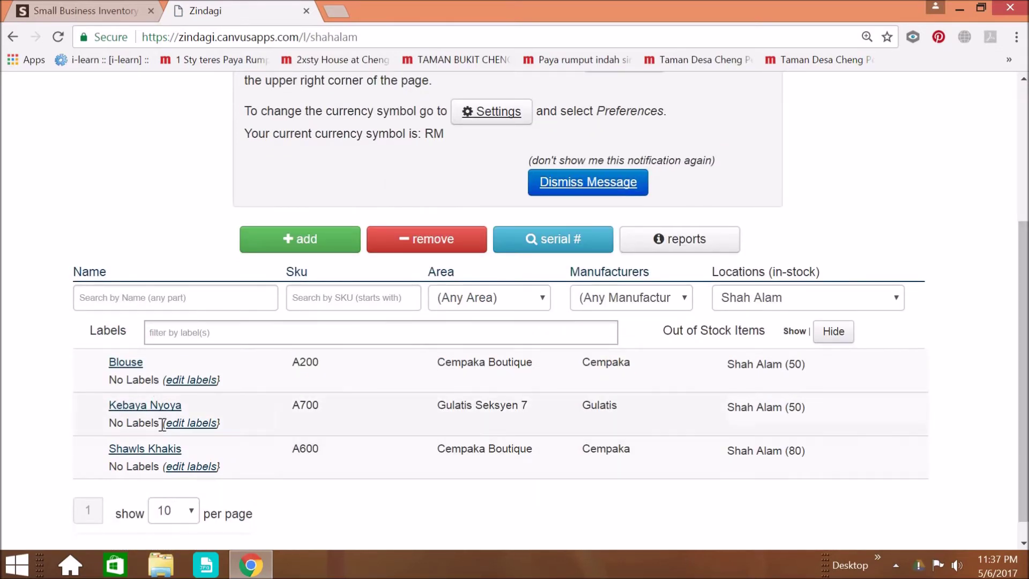
click(302, 236)
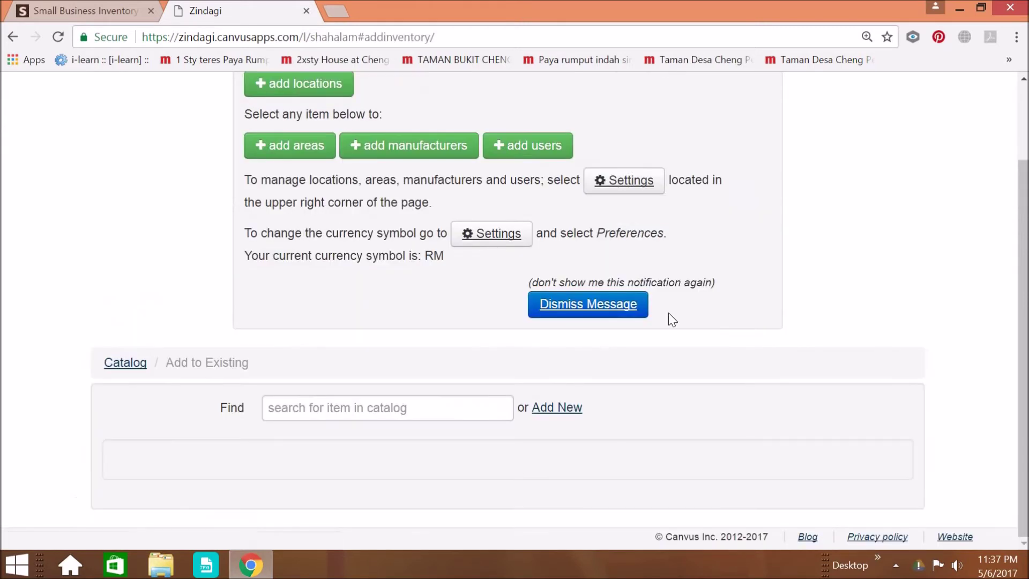
click(557, 409)
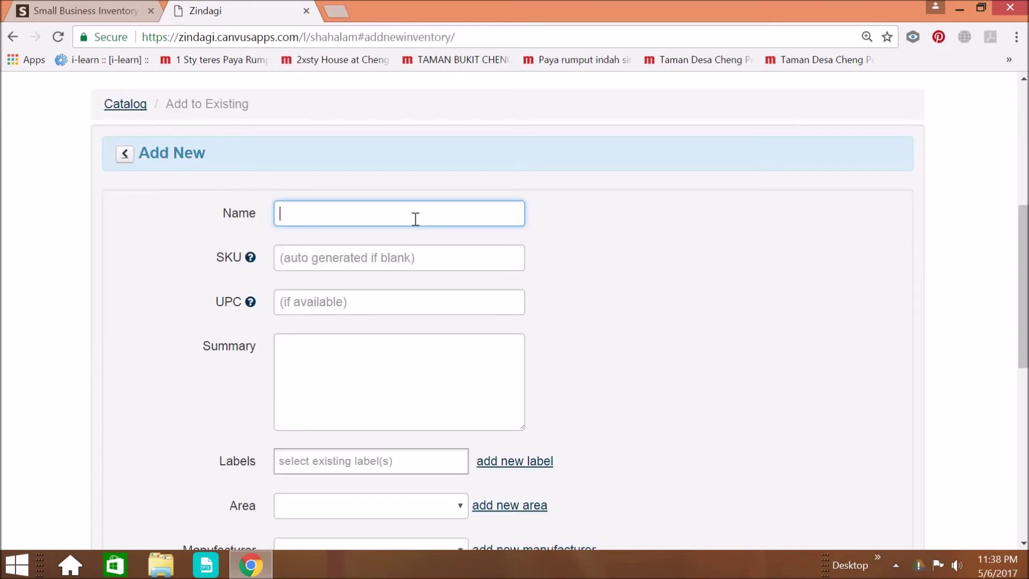
Name the new item Jubah Lelaki and enter Clothes as its summary.
text(JU)
text(ubah)
text( Lelaki)
click(357, 346)
text(Clothes)
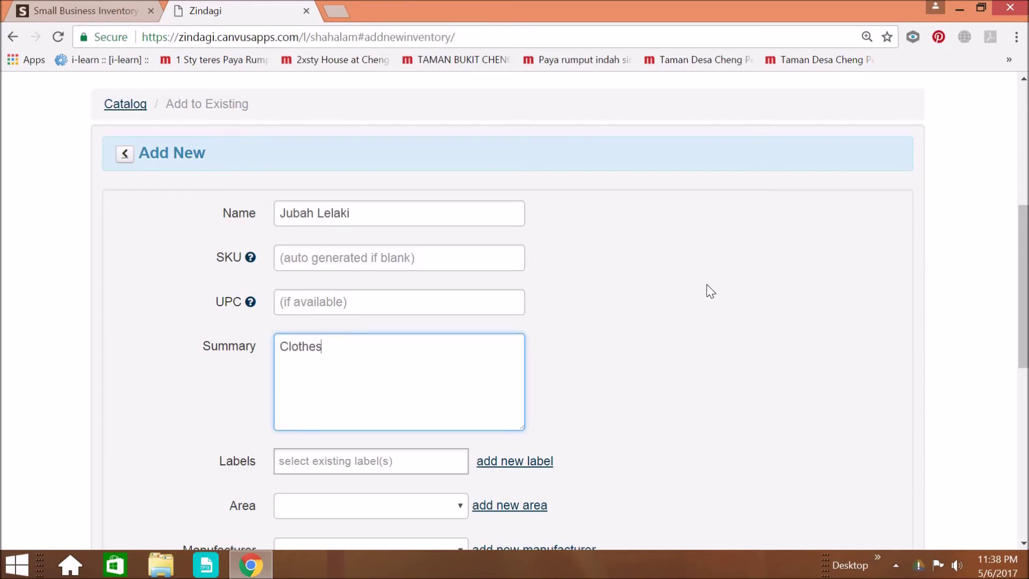
key(Tab)
Assign the item to a new area named Mydin Shah Alam instead of an existing one.
scroll(456, 356, down, 3)
click(457, 356)
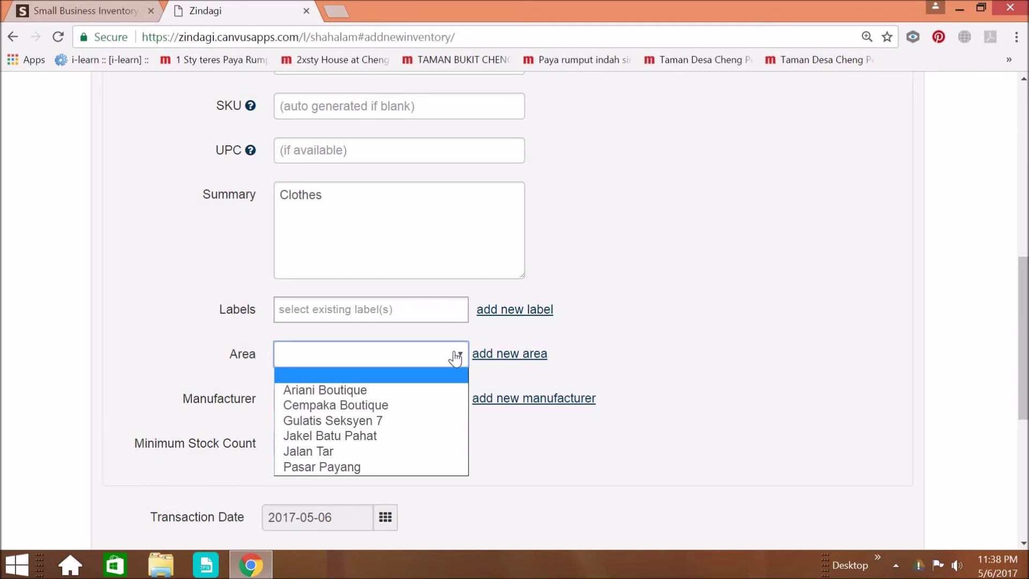
click(404, 358)
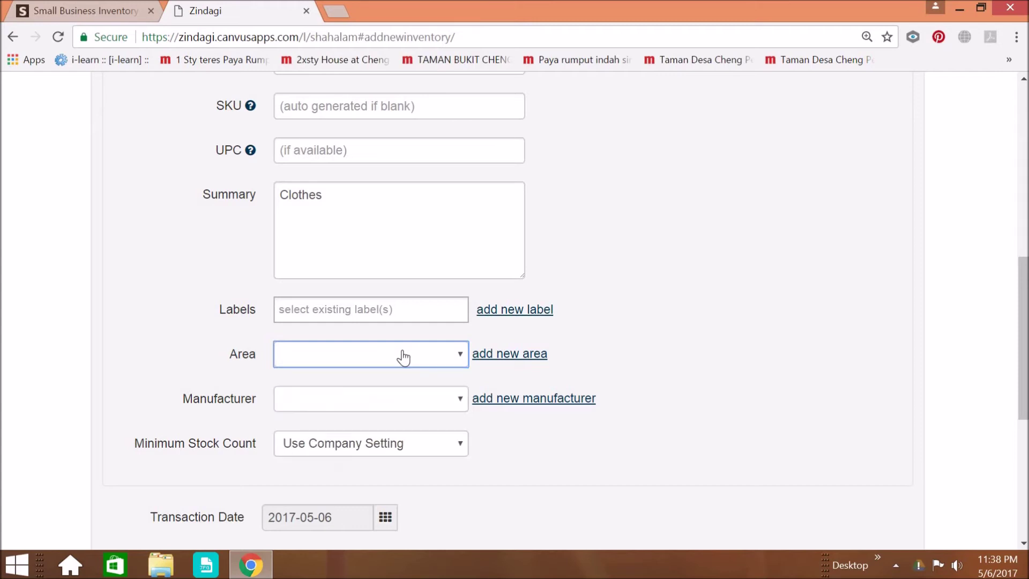
click(502, 355)
text(Myd)
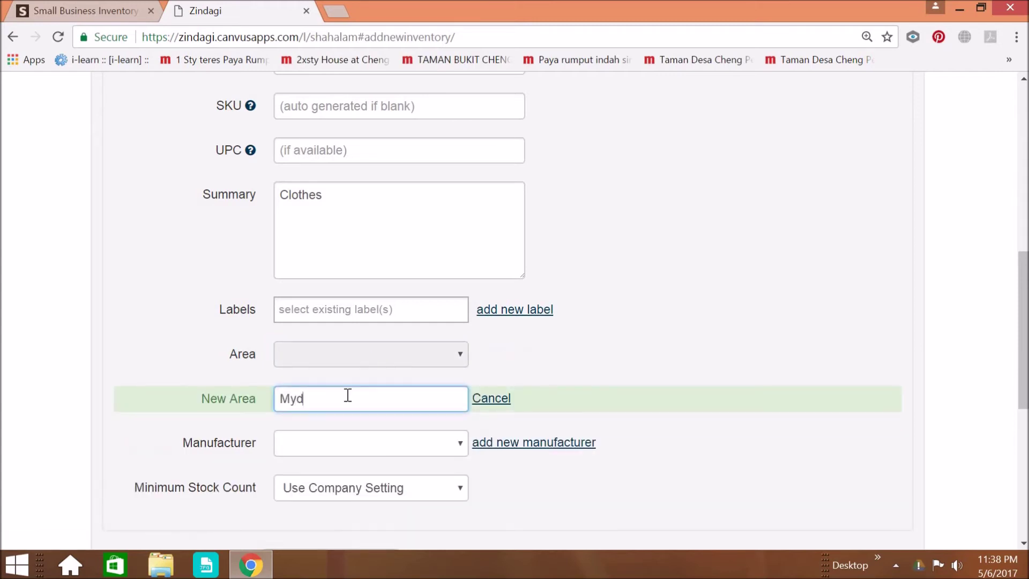
text(in Shah alam)
double_click(355, 399)
text(Alam)
Add a new manufacturer named Mydin for the item.
click(404, 450)
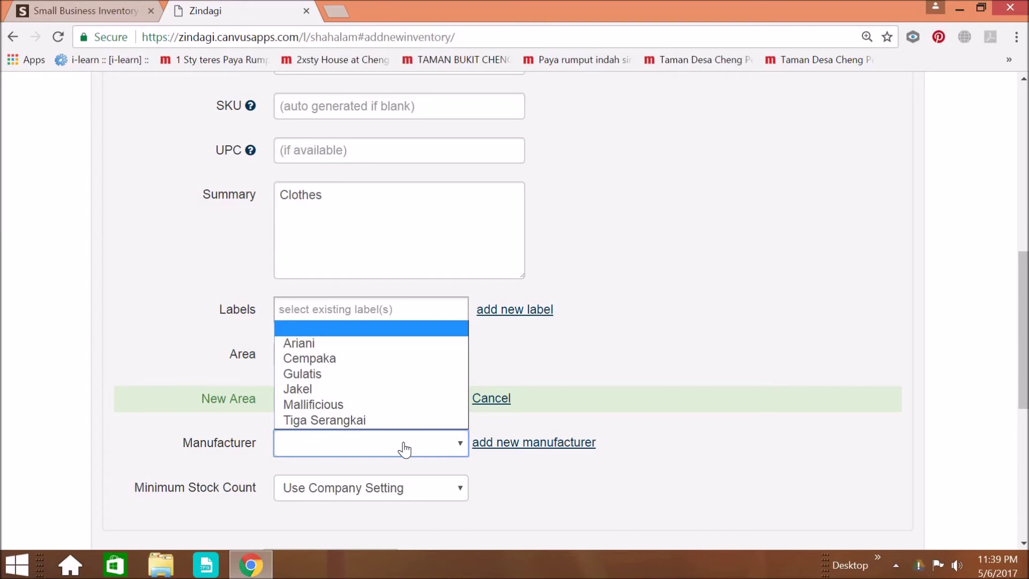
click(472, 443)
click(512, 442)
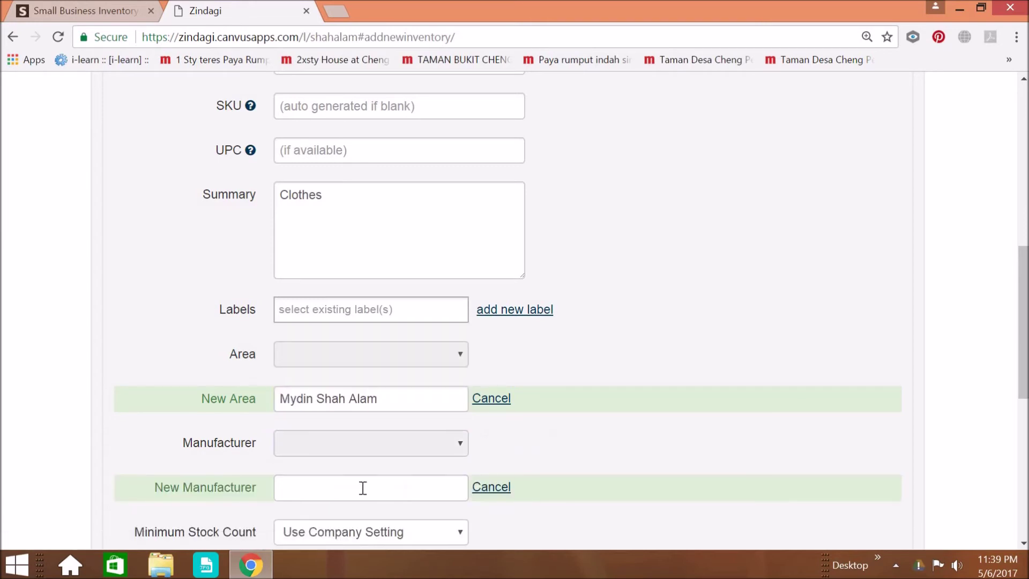
click(362, 489)
text(My)
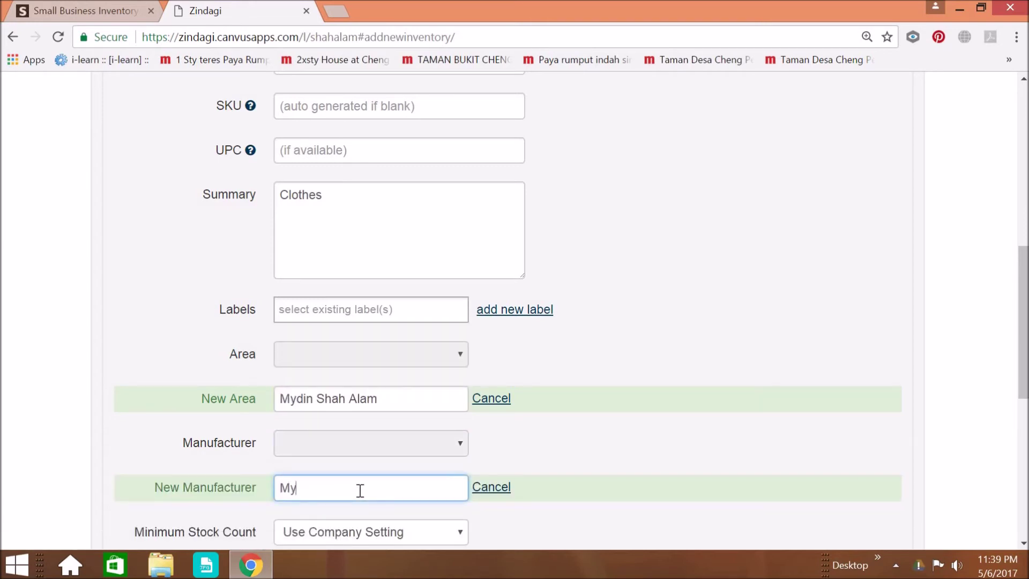
text(din)
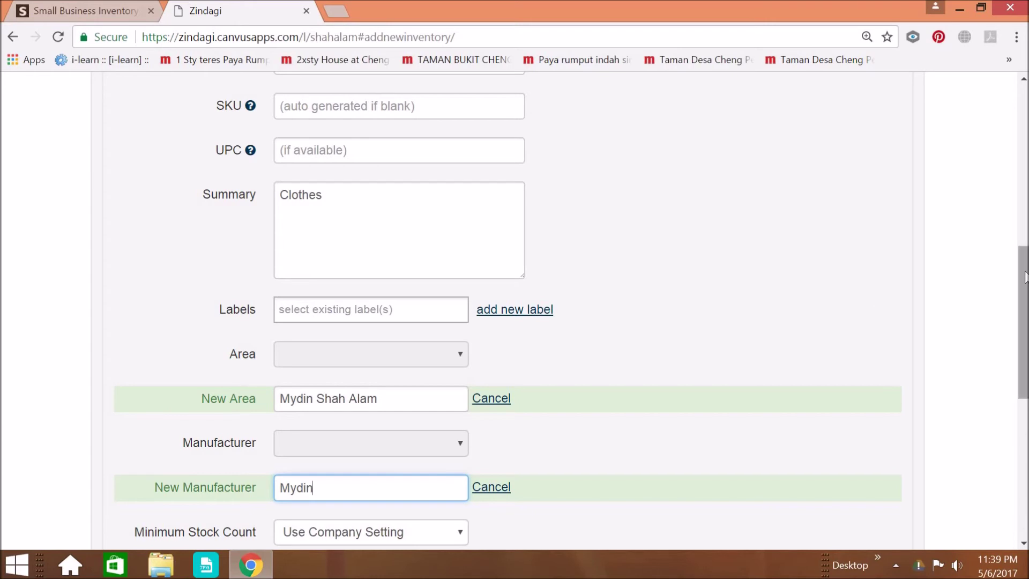
Check the item's minimum stock count options, keep Use Company Setting, and look over the transaction fields.
scroll(1025, 276, down, 3)
scroll(572, 308, down, 1)
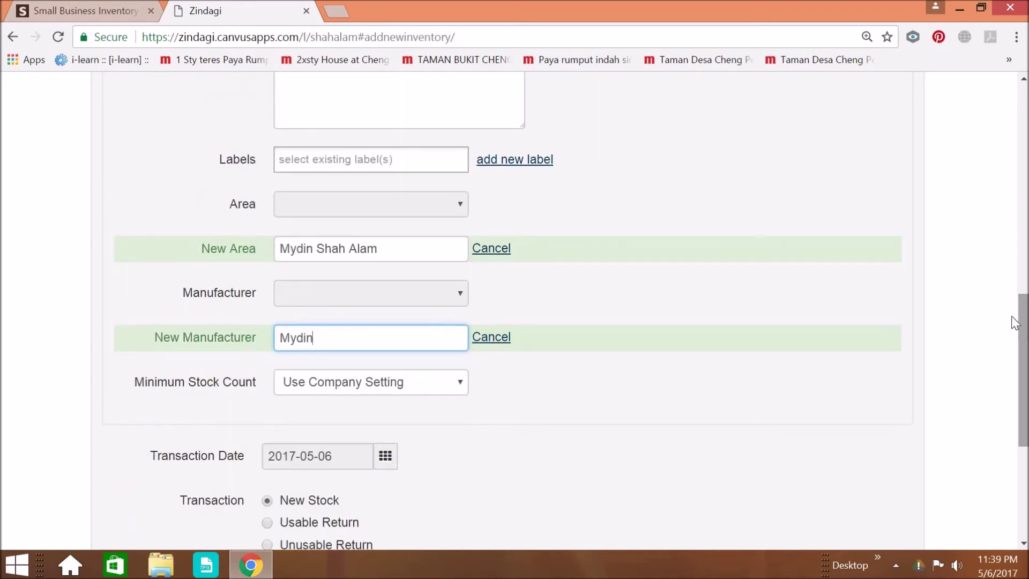
click(455, 390)
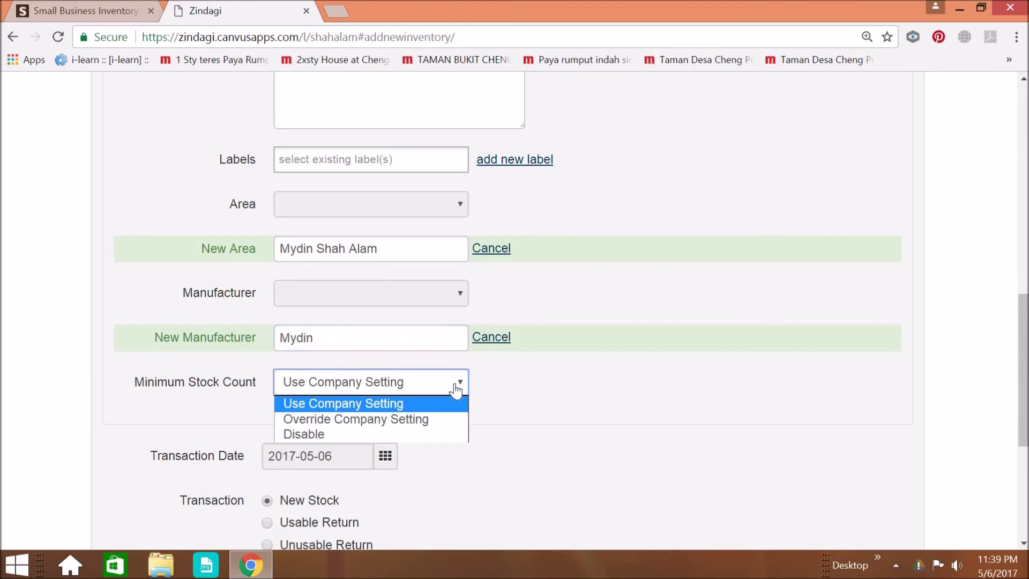
click(534, 392)
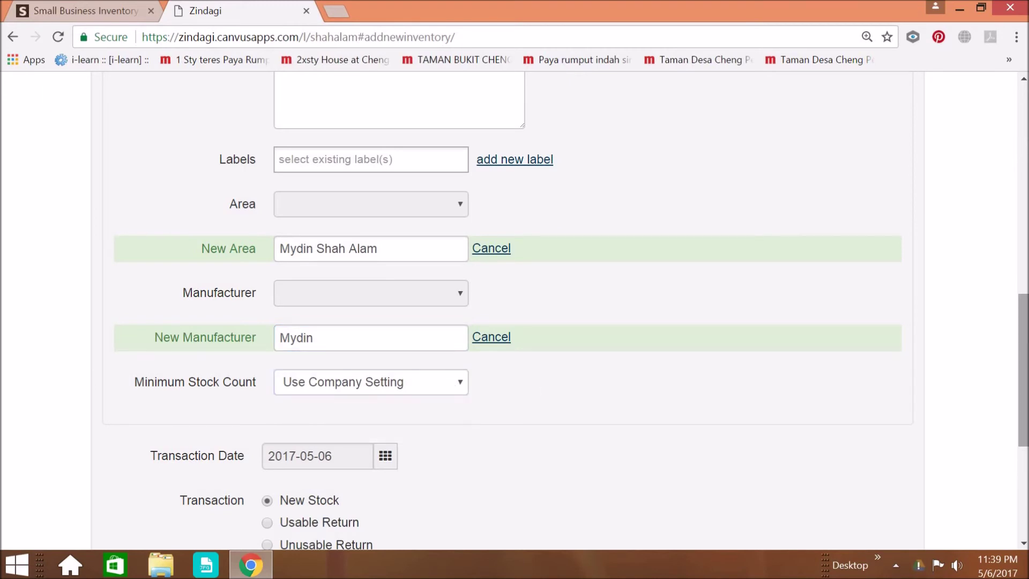
scroll(515, 314, down, 2)
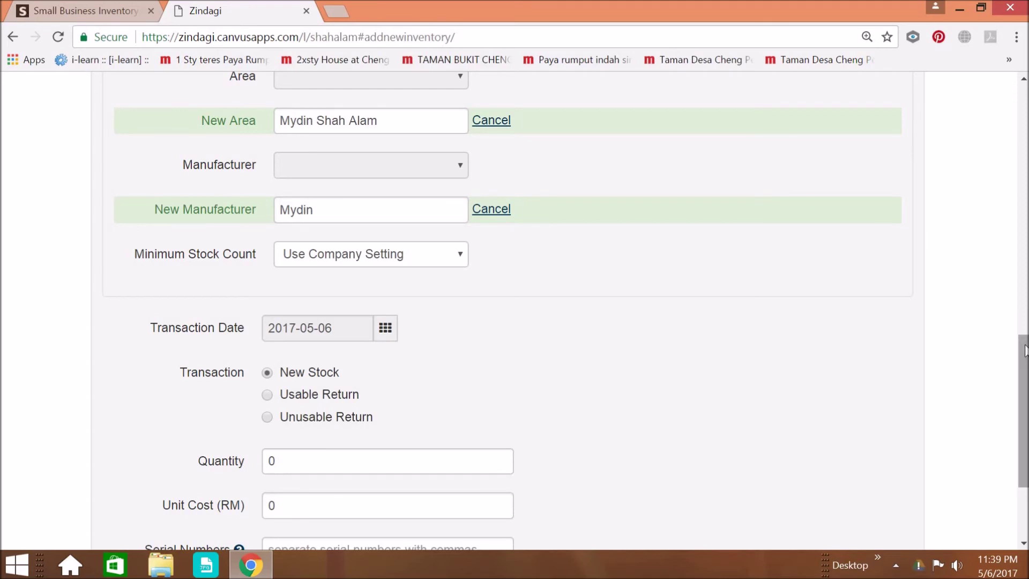
Set the new stock's quantity to 100 and its unit cost to RM 60, then save the item.
scroll(513, 278, down, 2)
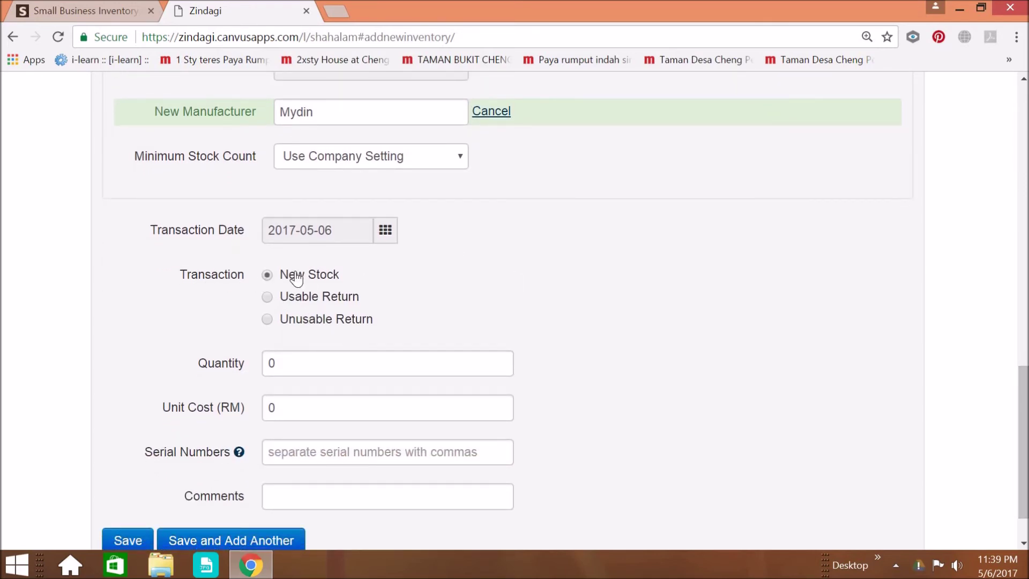
click(309, 361)
key(BackSpace)
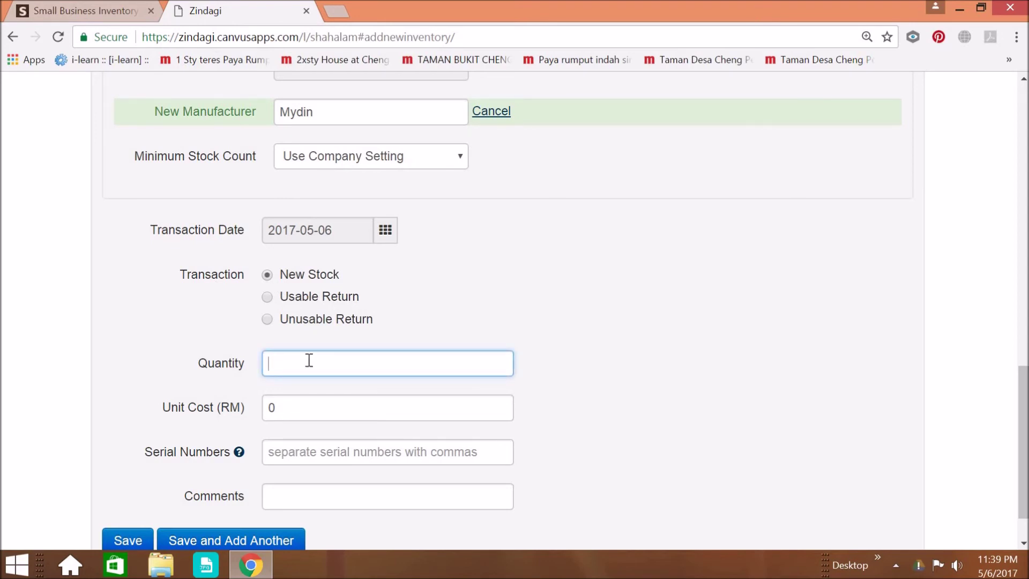
text(100)
click(310, 402)
key(BackSpace)
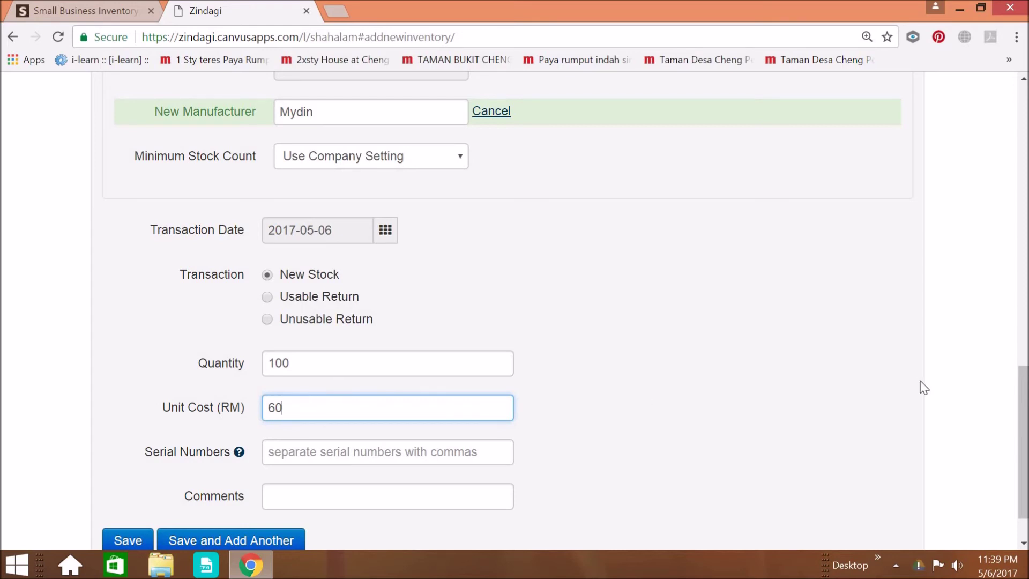
scroll(560, 310, down, 1)
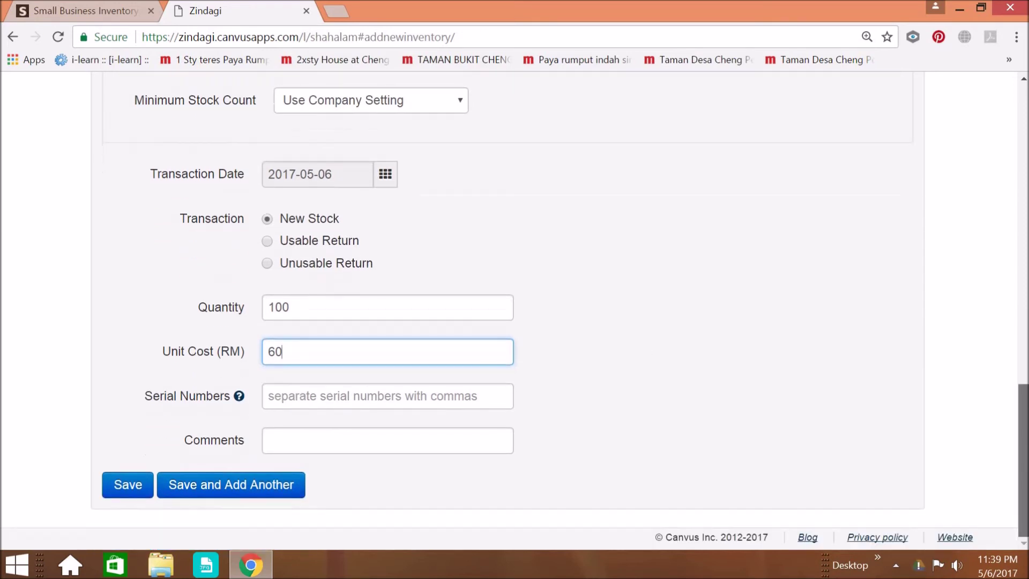
click(146, 486)
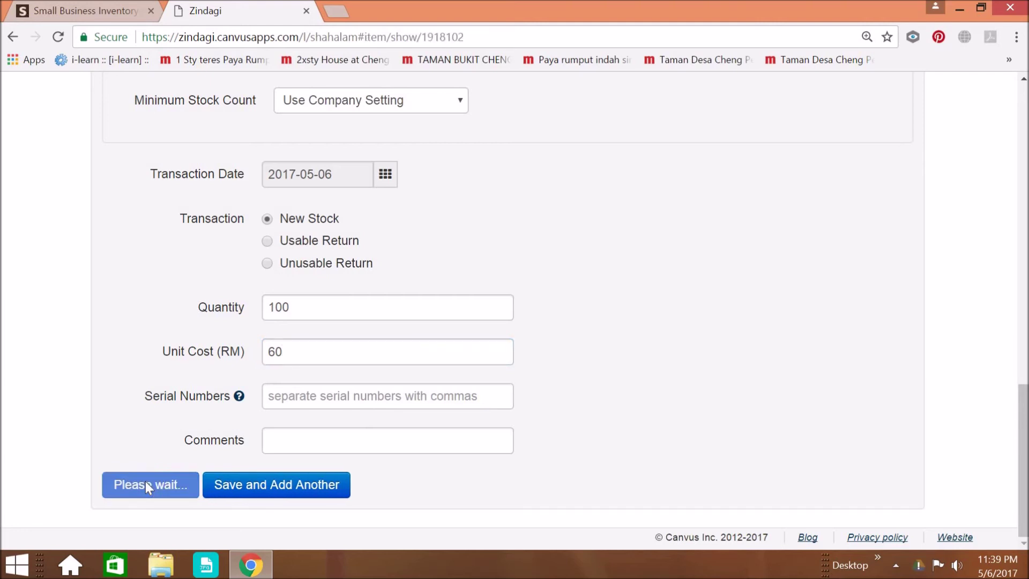
Review the saved item's transaction record and the Shah Alam catalog list.
scroll(681, 437, down, 3)
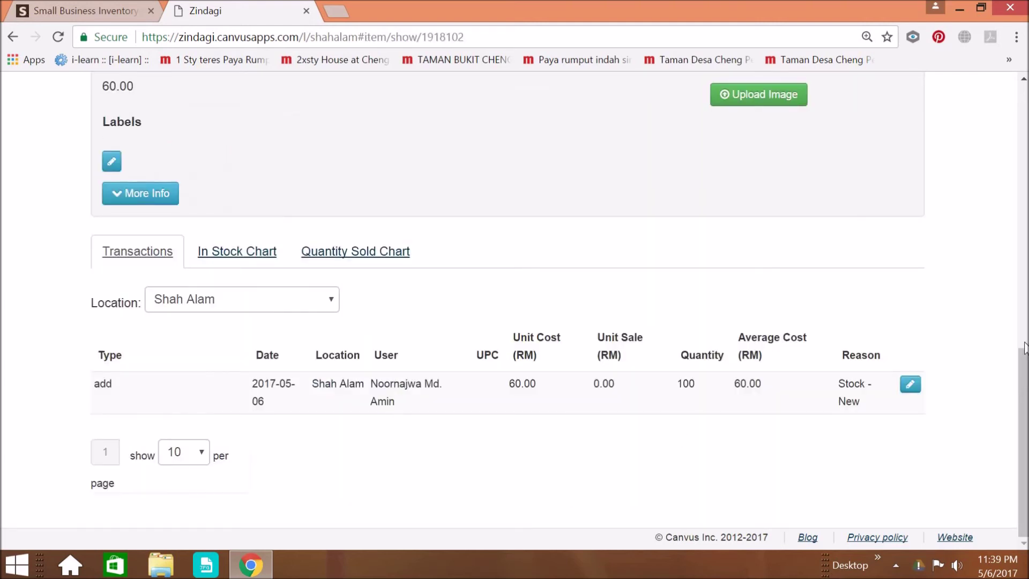
scroll(536, 420, up, 1)
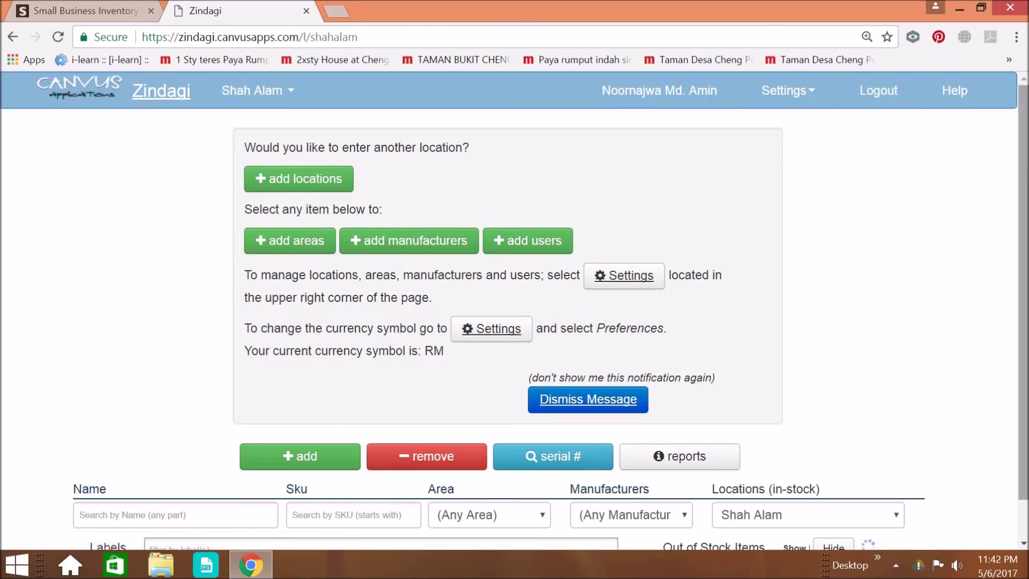
scroll(514, 311, down, 1)
scroll(496, 230, down, 3)
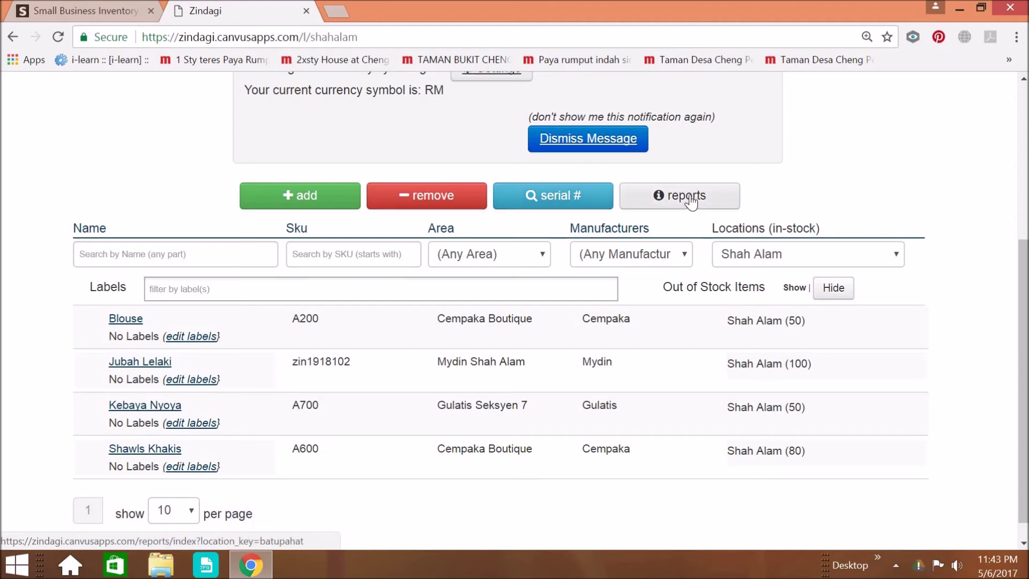
scroll(656, 255, up, 4)
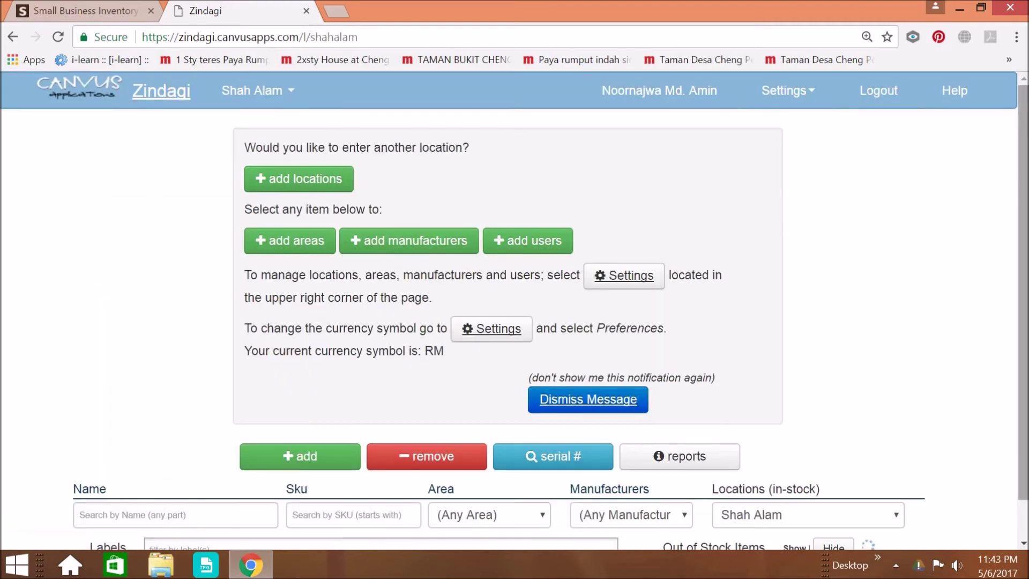
scroll(514, 311, down, 1)
scroll(415, 169, down, 4)
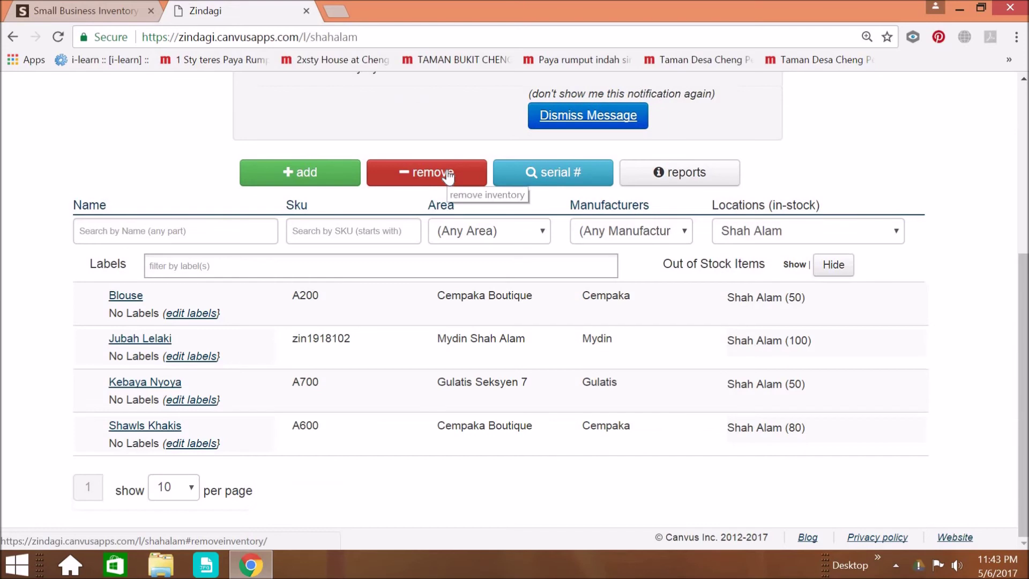
Start removing inventory at Shah Alam and find Jubah Lelaki by searching for "Ju" to open its removal form.
click(415, 168)
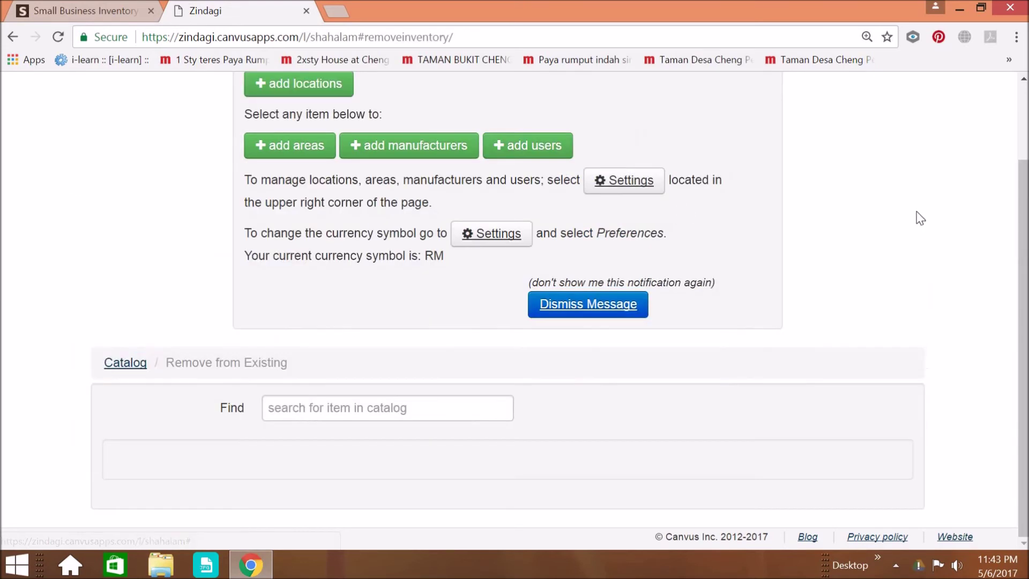
drag(1024, 236, 1024, 206)
click(441, 447)
text(Ju)
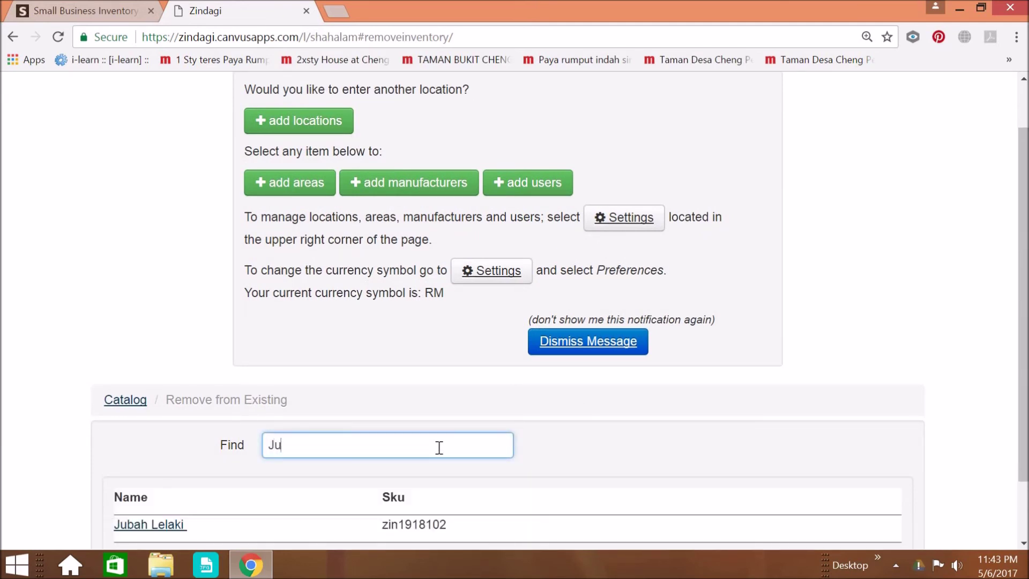
click(171, 526)
scroll(515, 311, down, 4)
drag(1027, 290, 1025, 352)
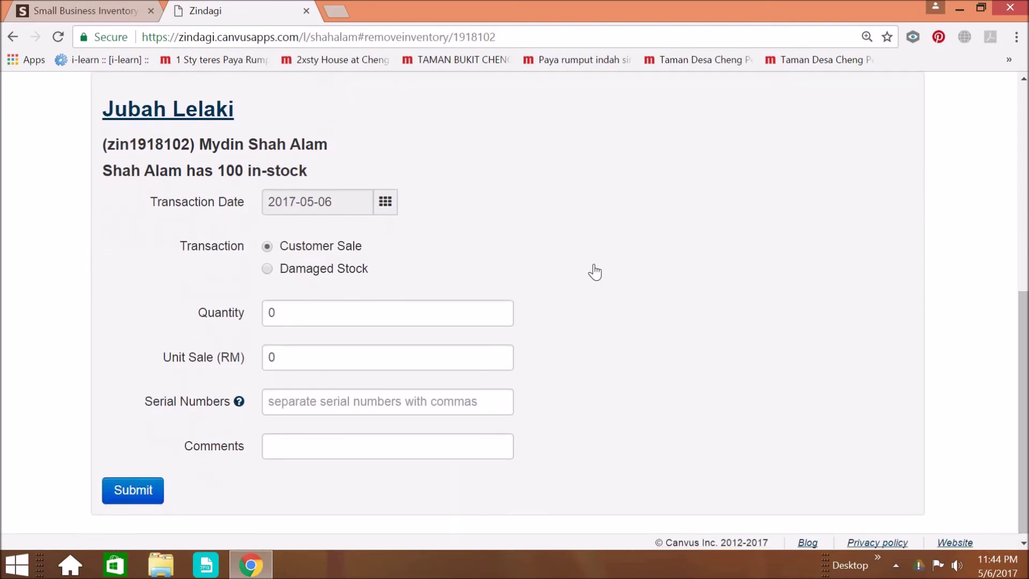
Record a customer sale of 90 units of Jubah Lelaki at RM 70 each, dated 2017-05-08, and submit it.
click(385, 204)
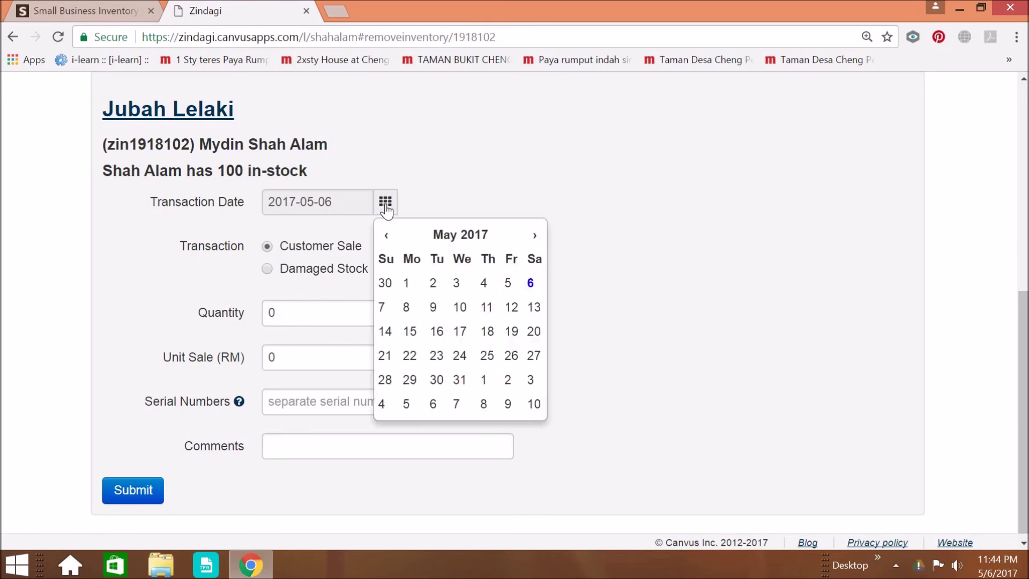
click(417, 310)
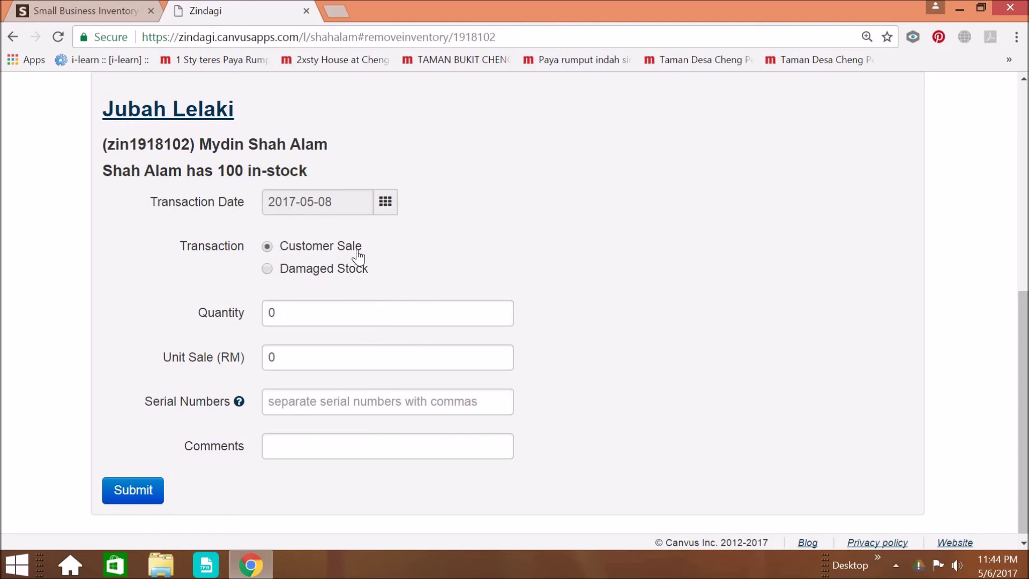
click(337, 307)
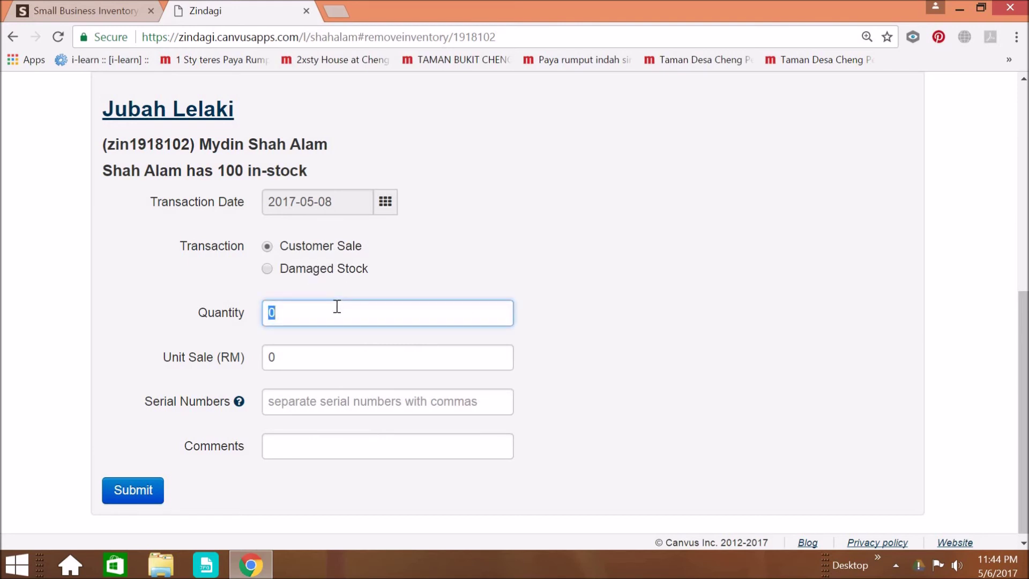
key(BackSpace)
text(90)
click(339, 353)
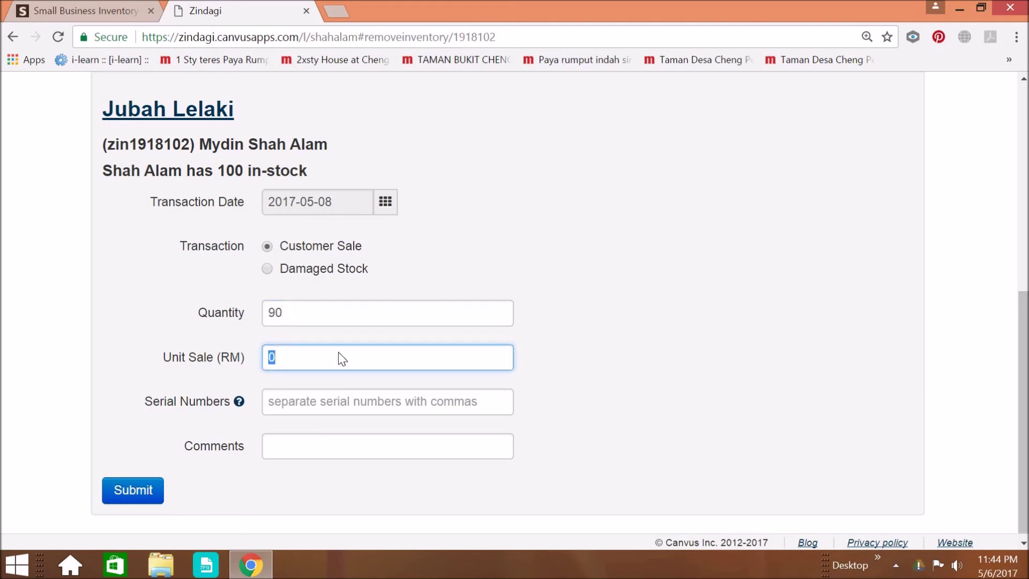
text(70)
key(Tab)
key(Tab)
click(141, 484)
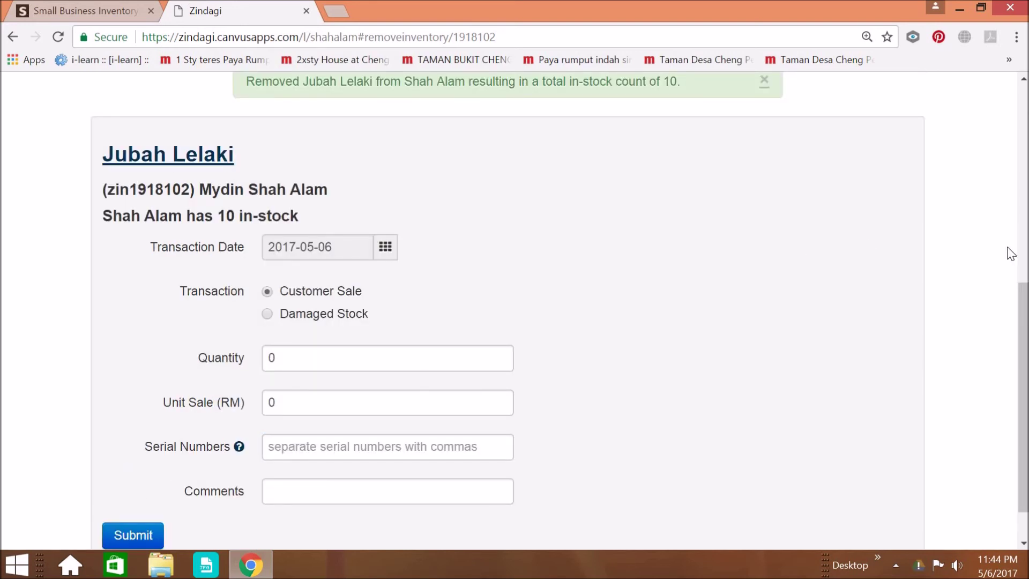
Return to the Shah Alam catalog and check the stock count of Jubah Lelaki.
drag(1026, 313, 1026, 199)
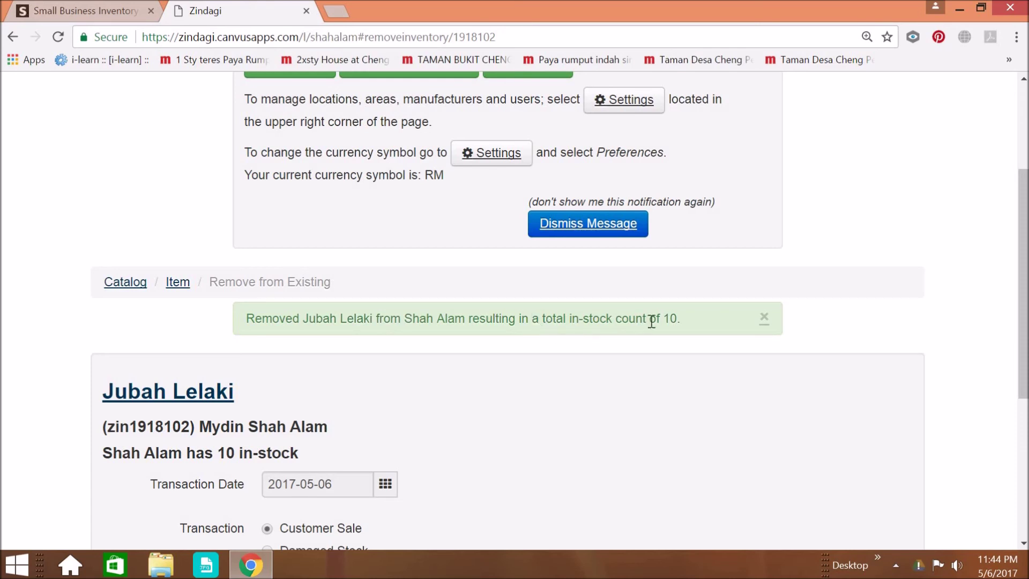
drag(1018, 322, 1013, 196)
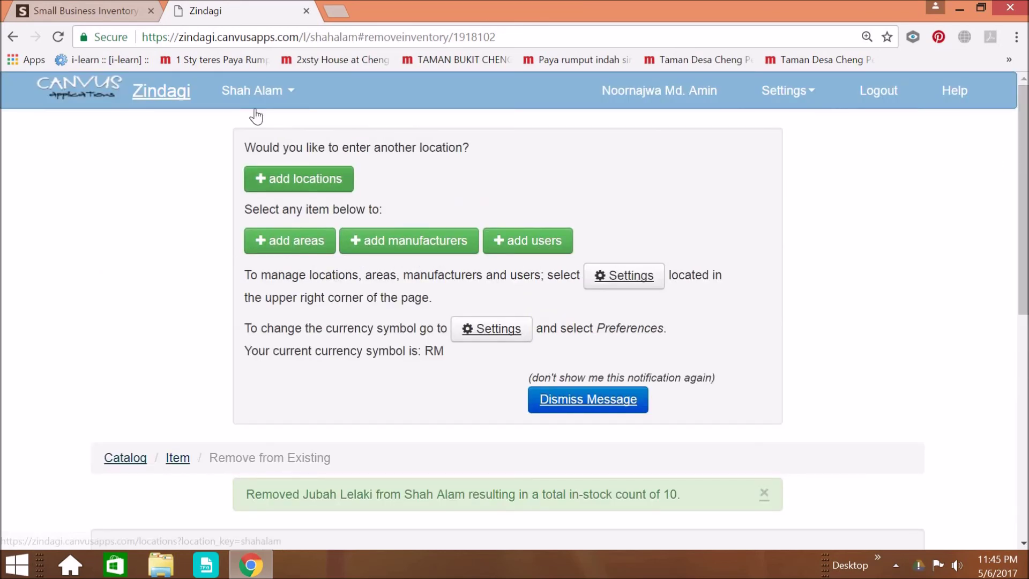
click(133, 460)
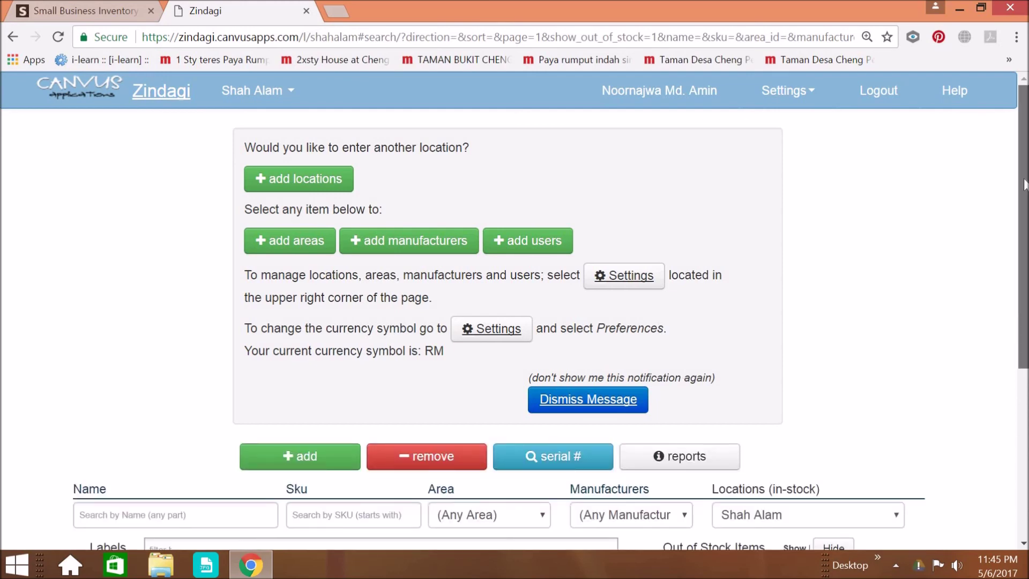
scroll(1024, 184, down, 5)
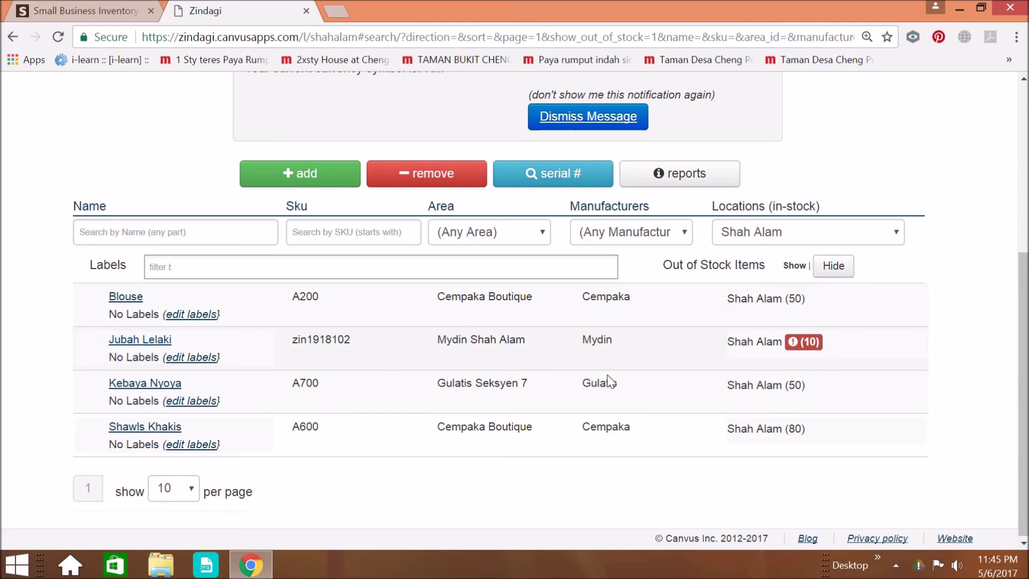
mouse_move(794, 347)
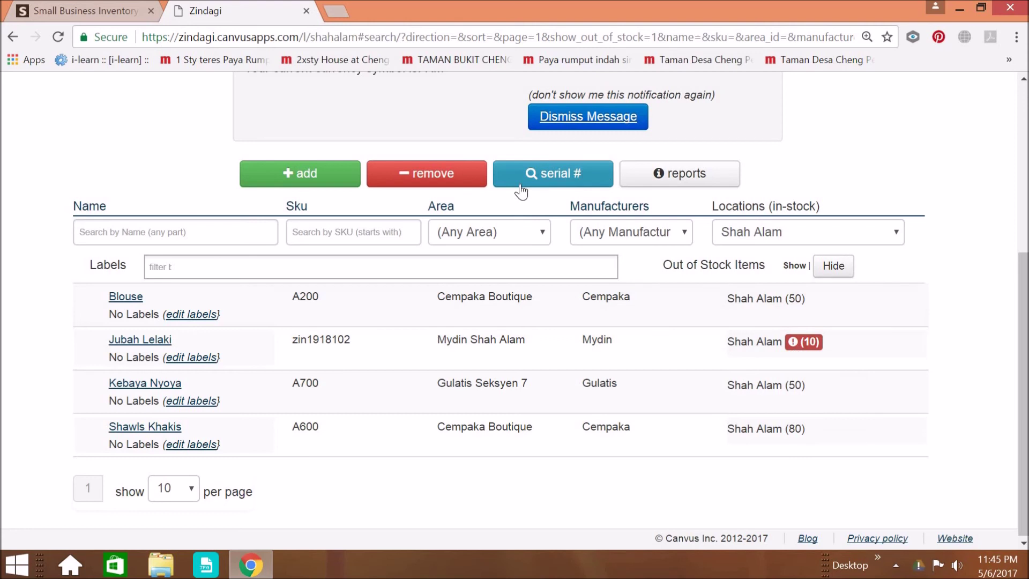
Open the Inventory Transactions report and choose Shah Alam as its location.
click(656, 179)
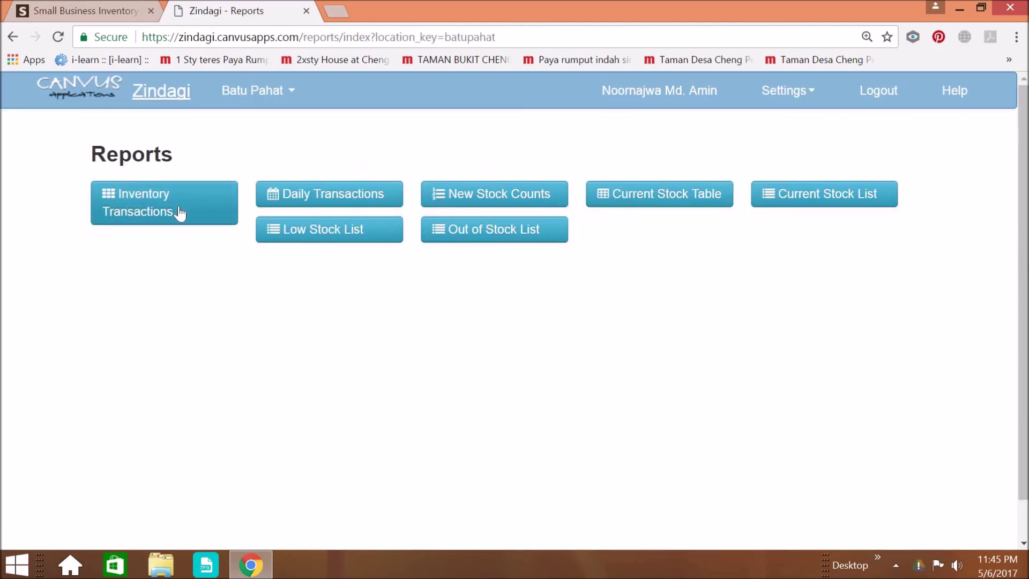
click(181, 209)
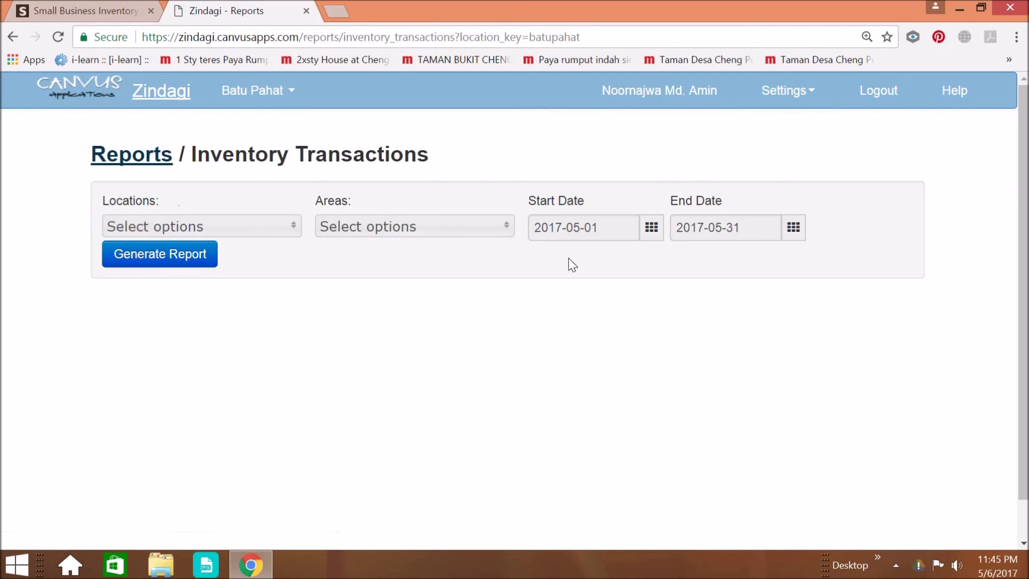
click(292, 234)
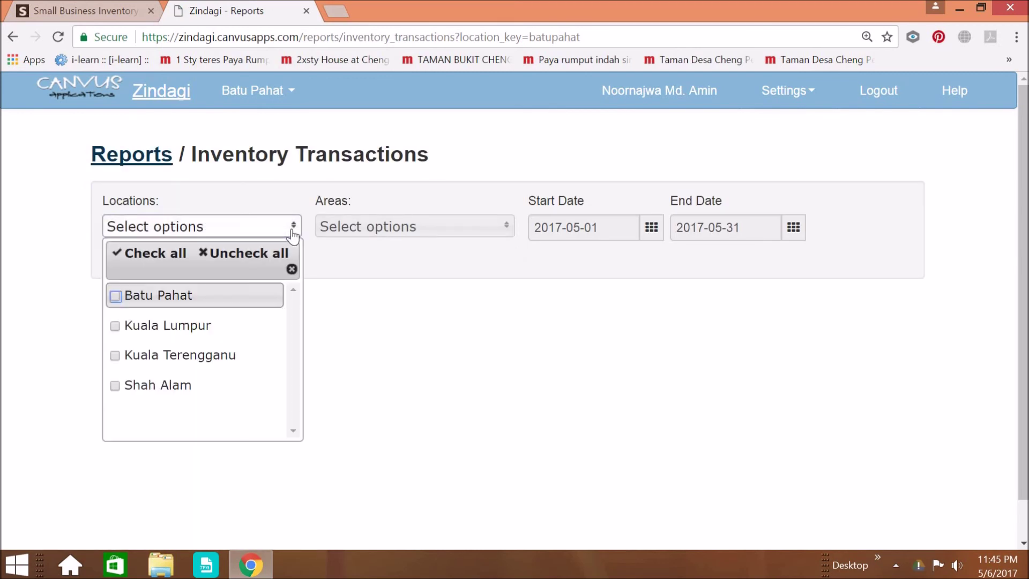
click(115, 386)
Include the unspecified area, Ariani Boutique, Cempaka Boutique, Gulatis Seksyen 7 and Jakel Batu Pahat in the report's areas.
click(403, 237)
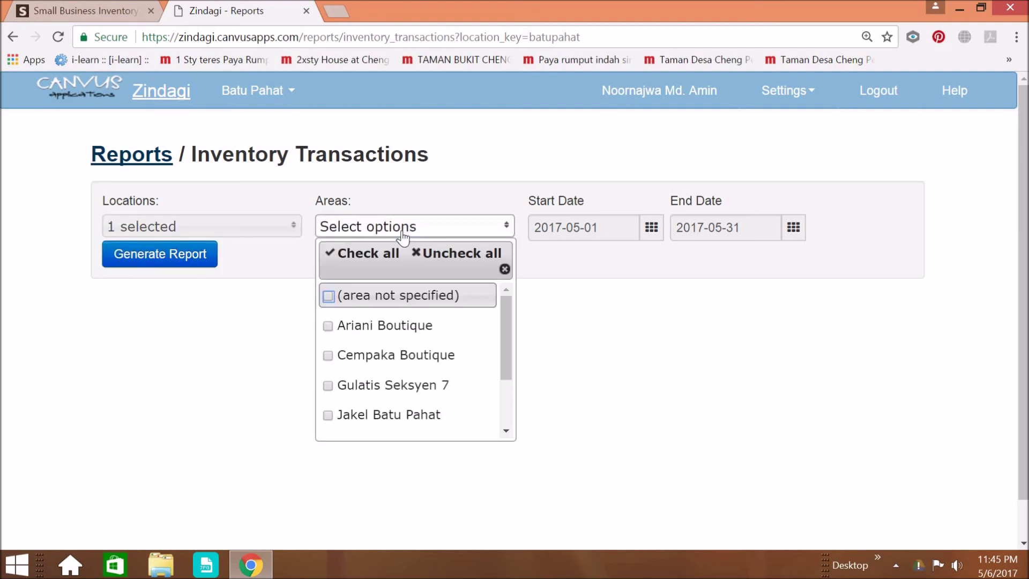
click(328, 416)
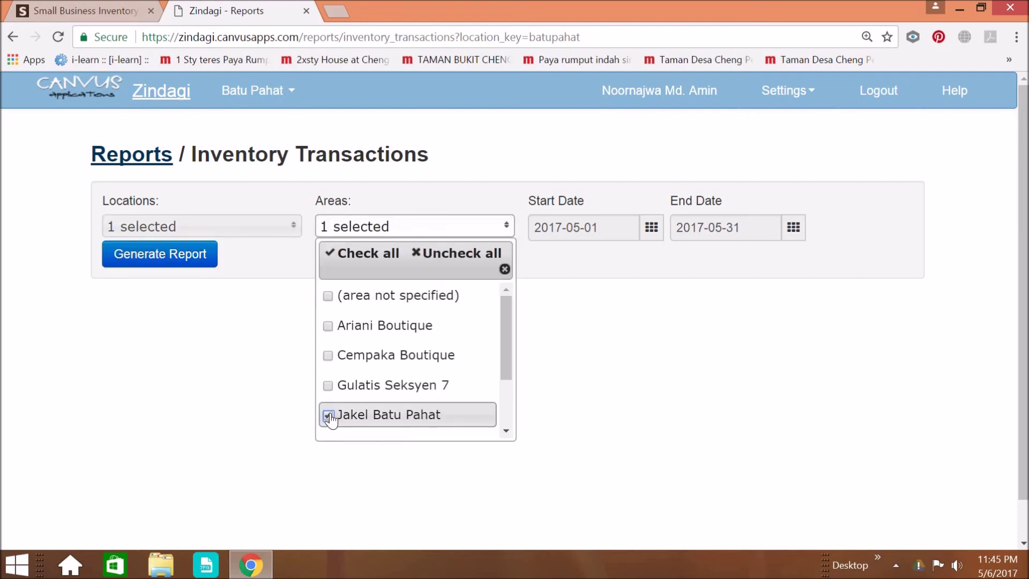
click(328, 298)
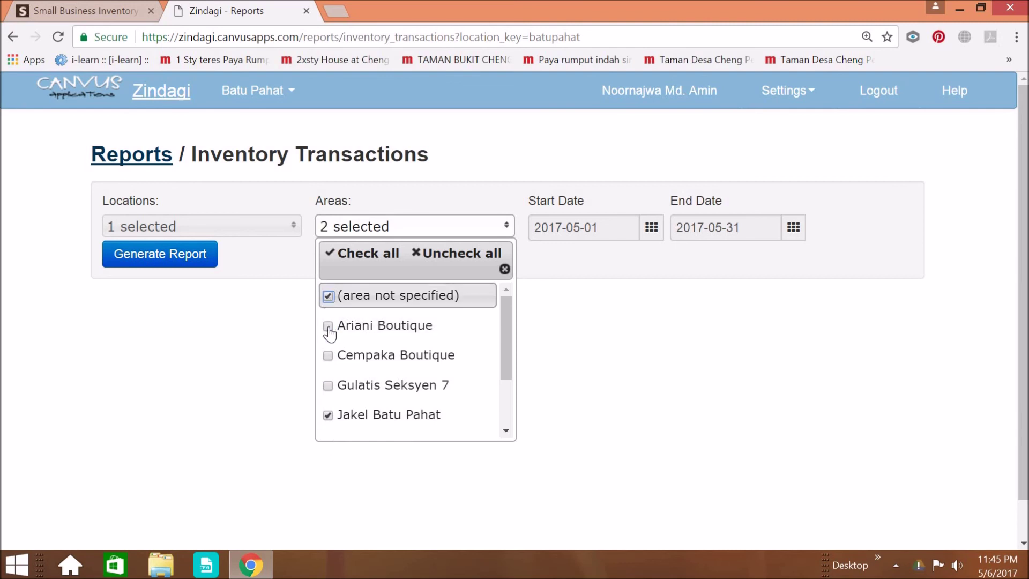
click(329, 327)
click(329, 357)
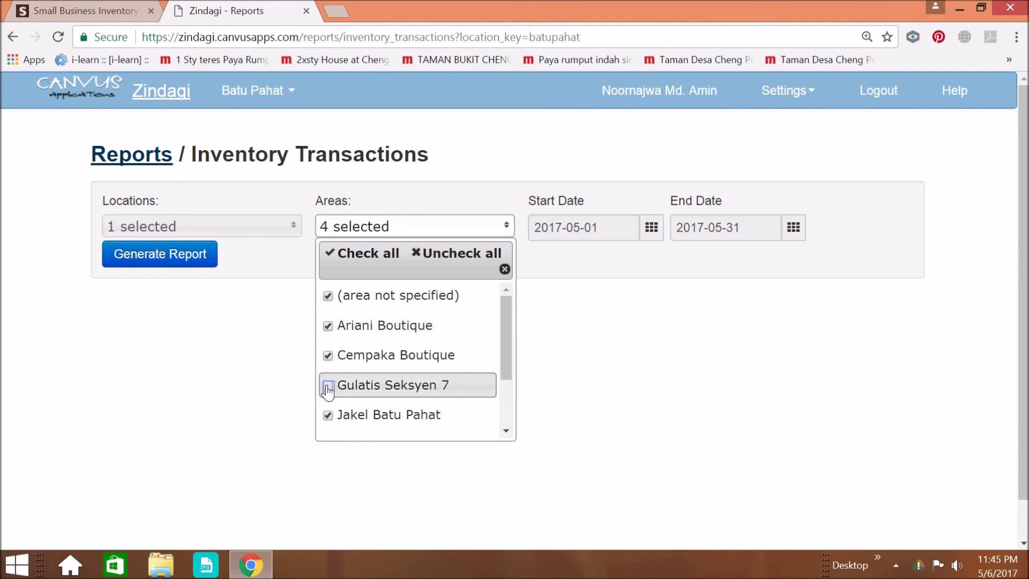
click(328, 386)
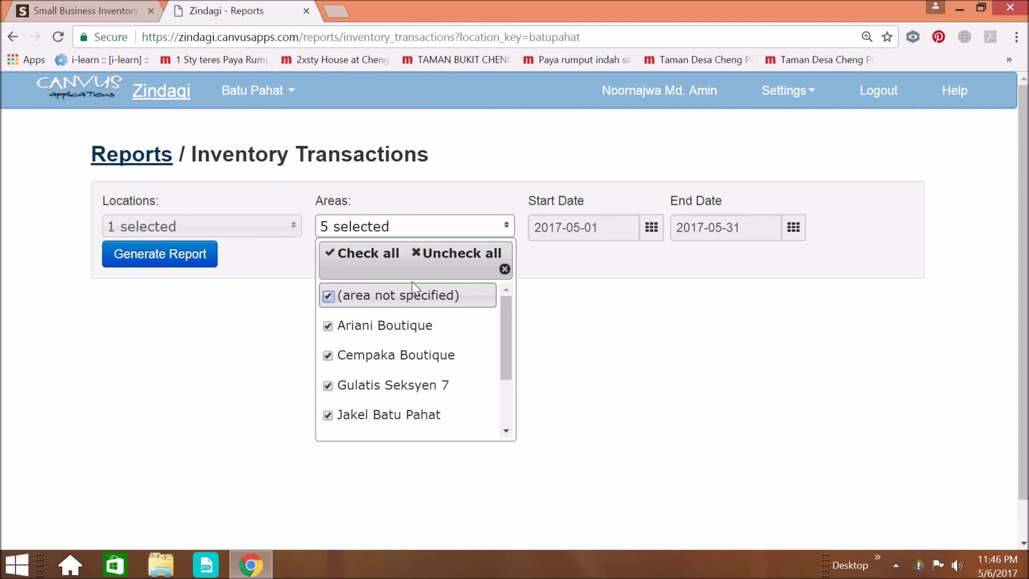
click(601, 235)
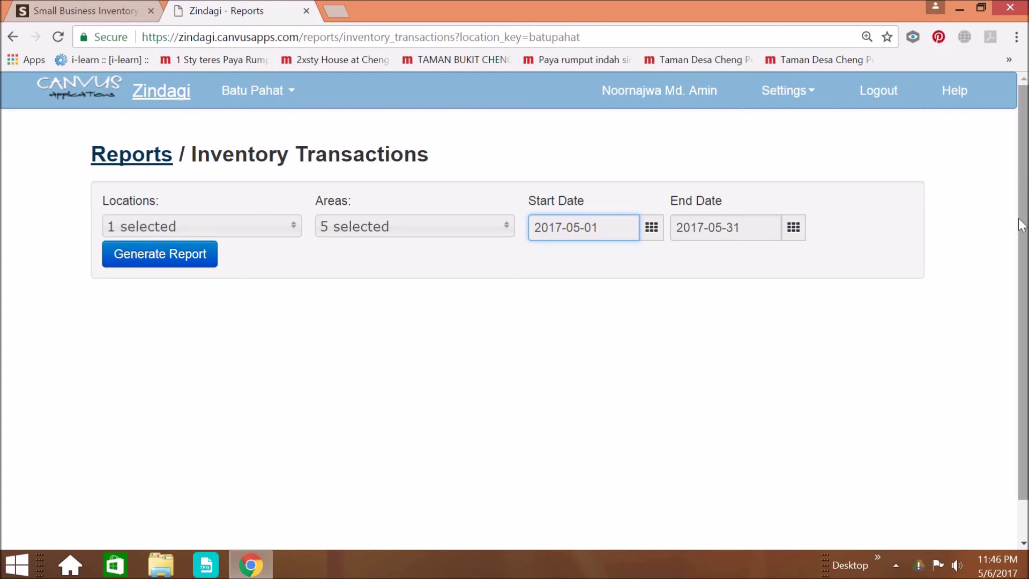
Generate the Inventory Transactions report and look through it.
scroll(1006, 204, down, 2)
scroll(1004, 193, up, 1)
click(195, 225)
scroll(122, 394, down, 2)
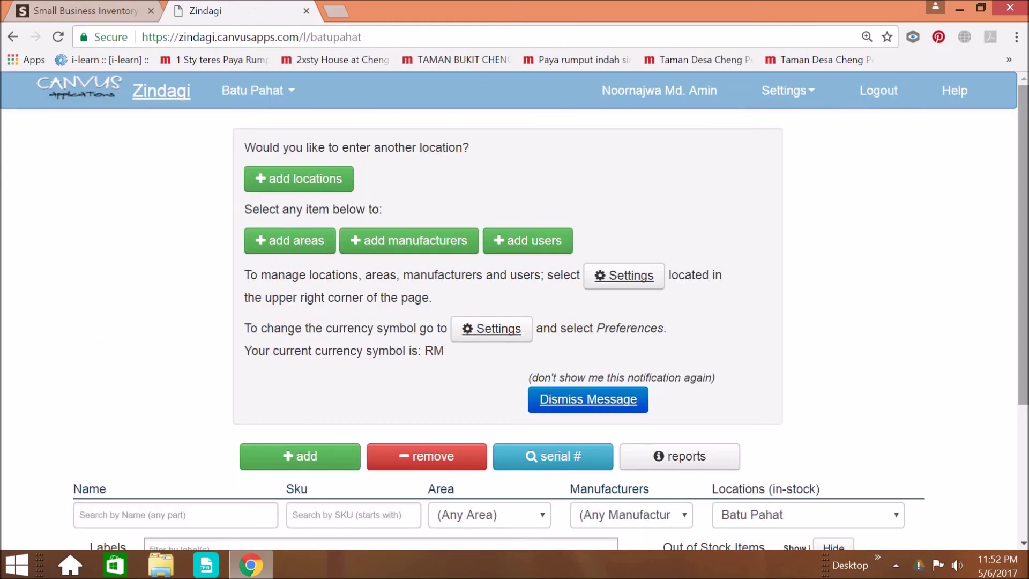
Look over the Batu Pahat catalog and log out of the inventory system.
scroll(514, 311, down, 4)
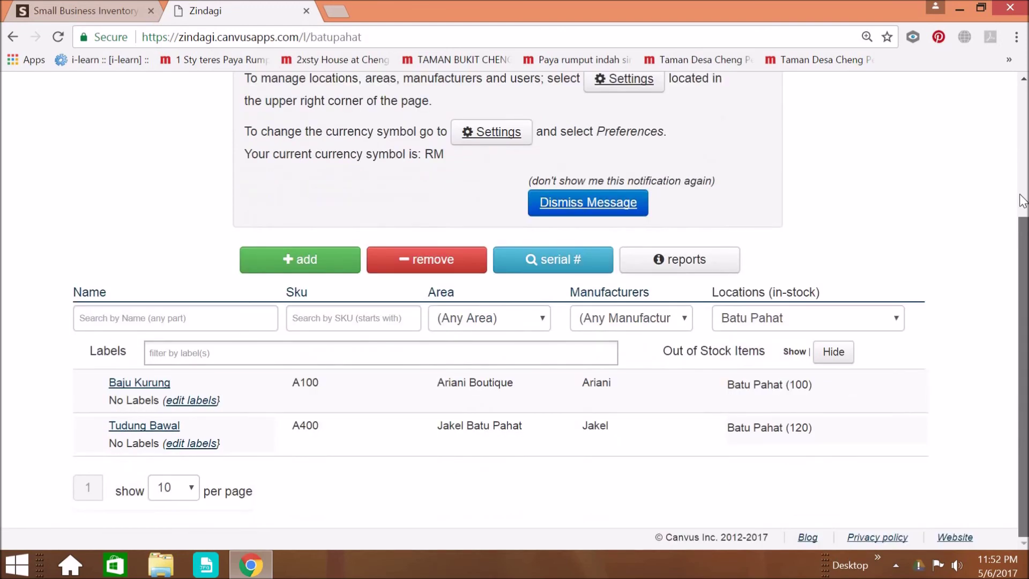
scroll(1020, 177, up, 3)
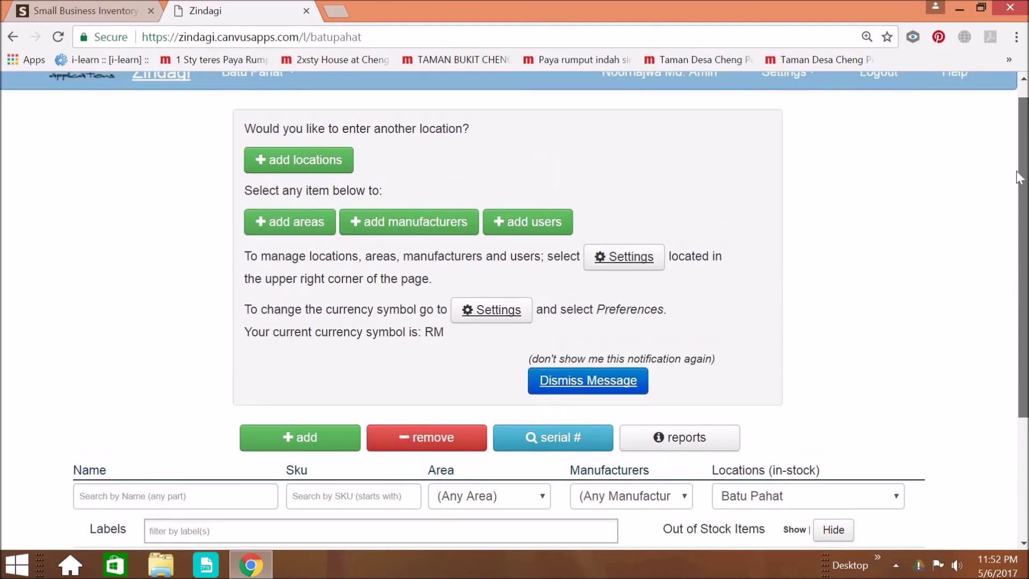
scroll(1019, 174, up, 1)
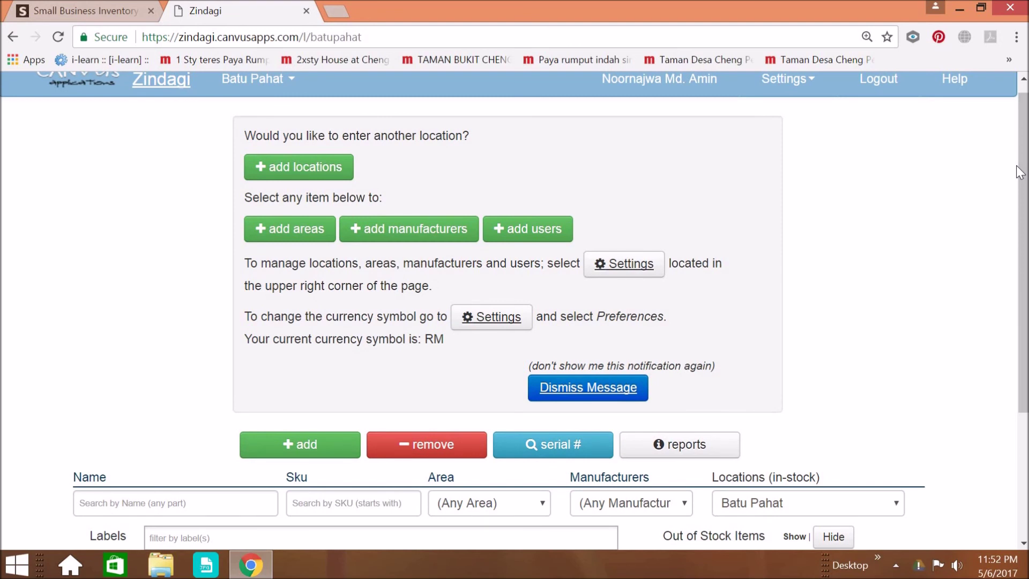
scroll(1020, 173, up, 1)
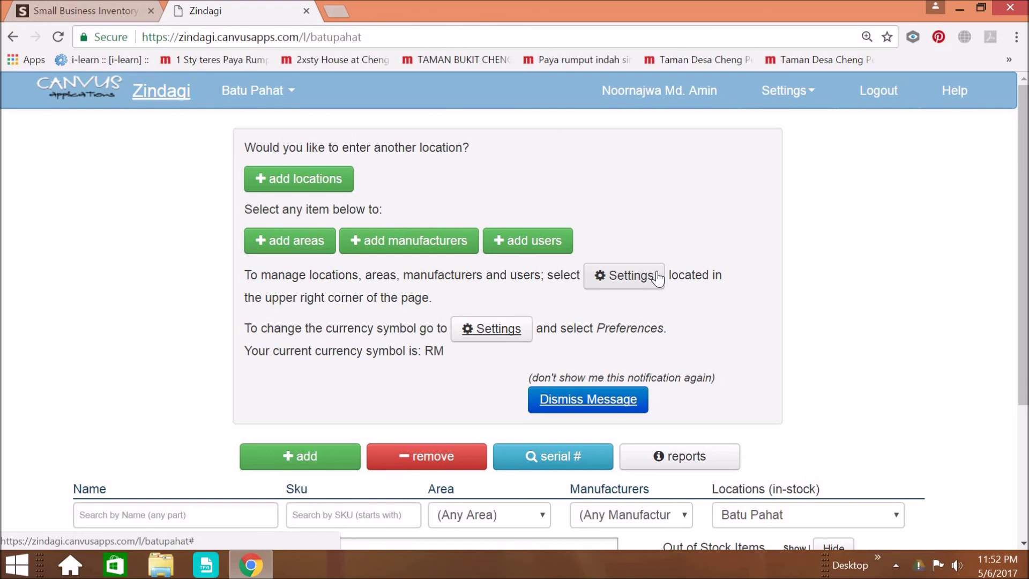
click(883, 96)
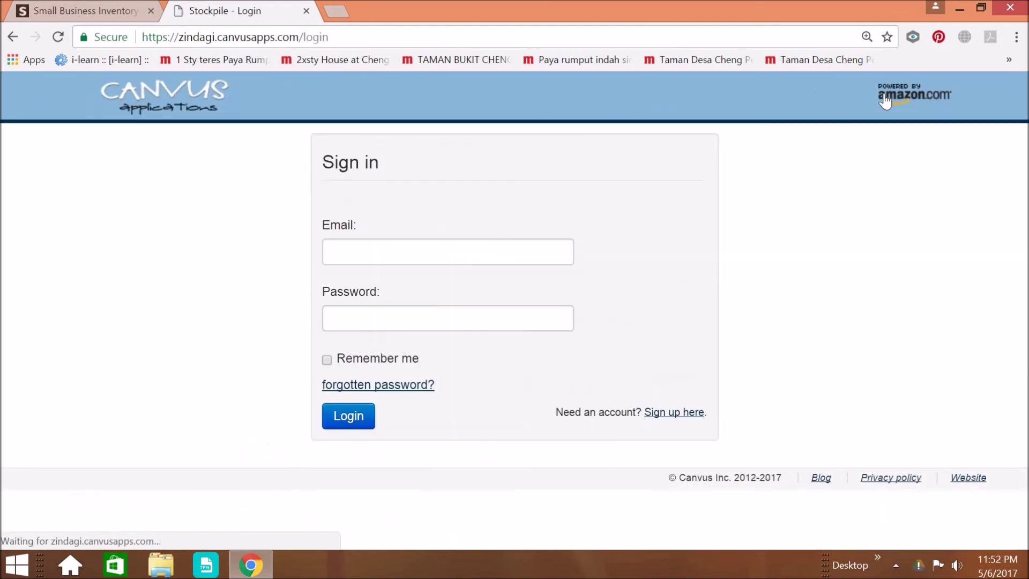